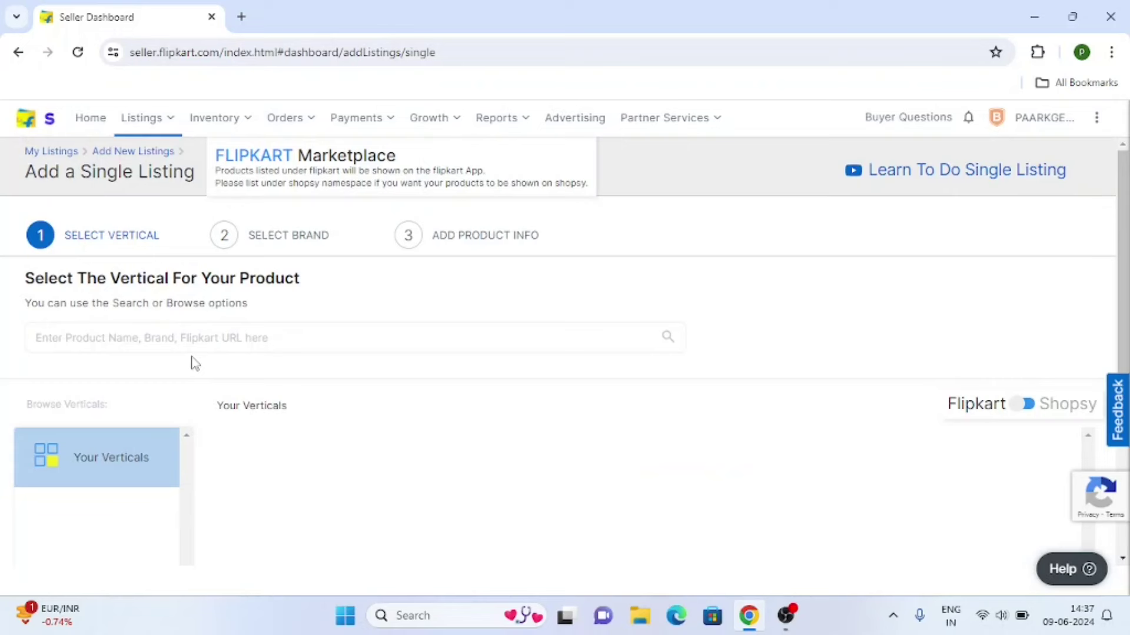
Reload the Add a Single Listing page so that the list of product verticals loads.
{"action": "scroll", "coordinate": [182, 378], "scroll_direction": "down", "scroll_amount": 5}
{"action": "scroll", "coordinate": [217, 292], "scroll_direction": "up", "scroll_amount": 3}
{"action": "left_click", "coordinate": [198, 196]}
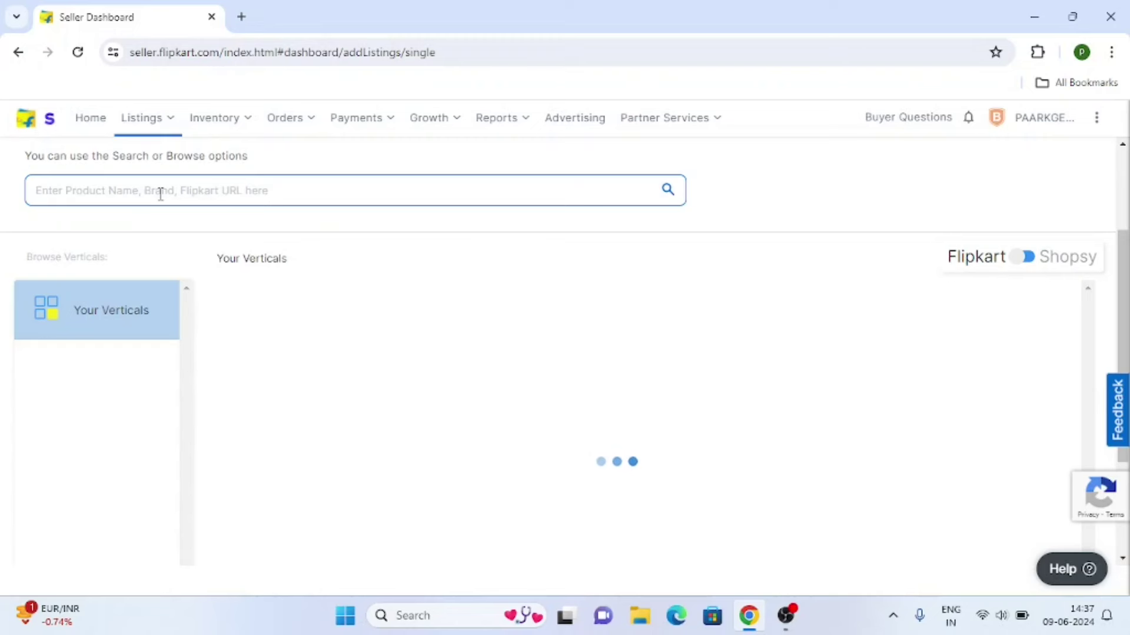
{"action": "scroll", "coordinate": [100, 491], "scroll_direction": "down", "scroll_amount": 3}
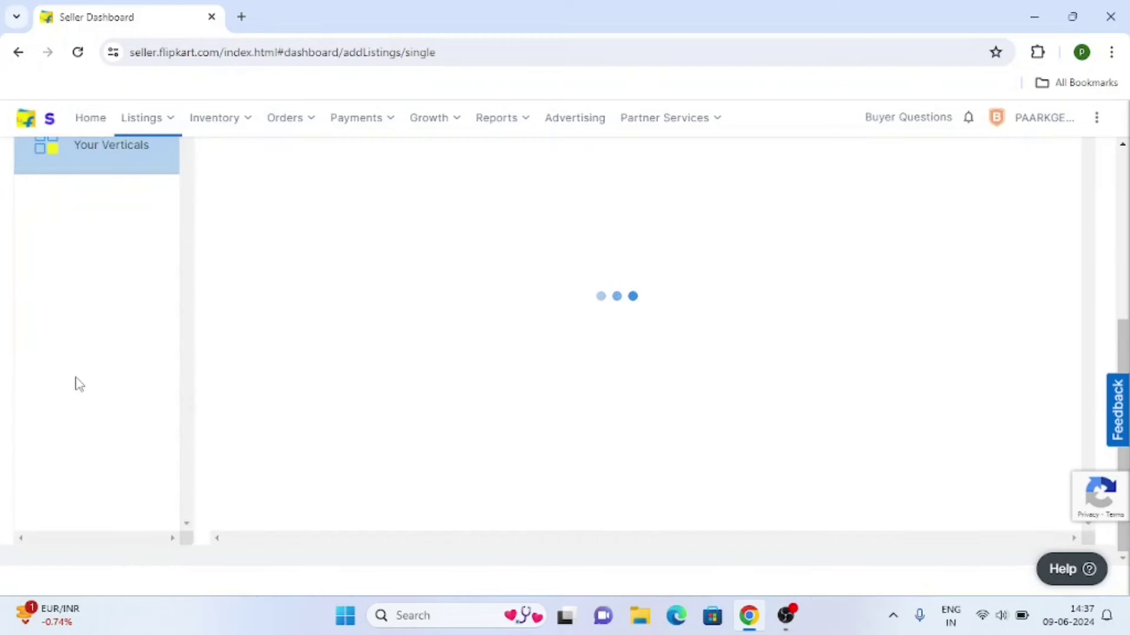
{"action": "scroll", "coordinate": [216, 527], "scroll_direction": "up", "scroll_amount": 1}
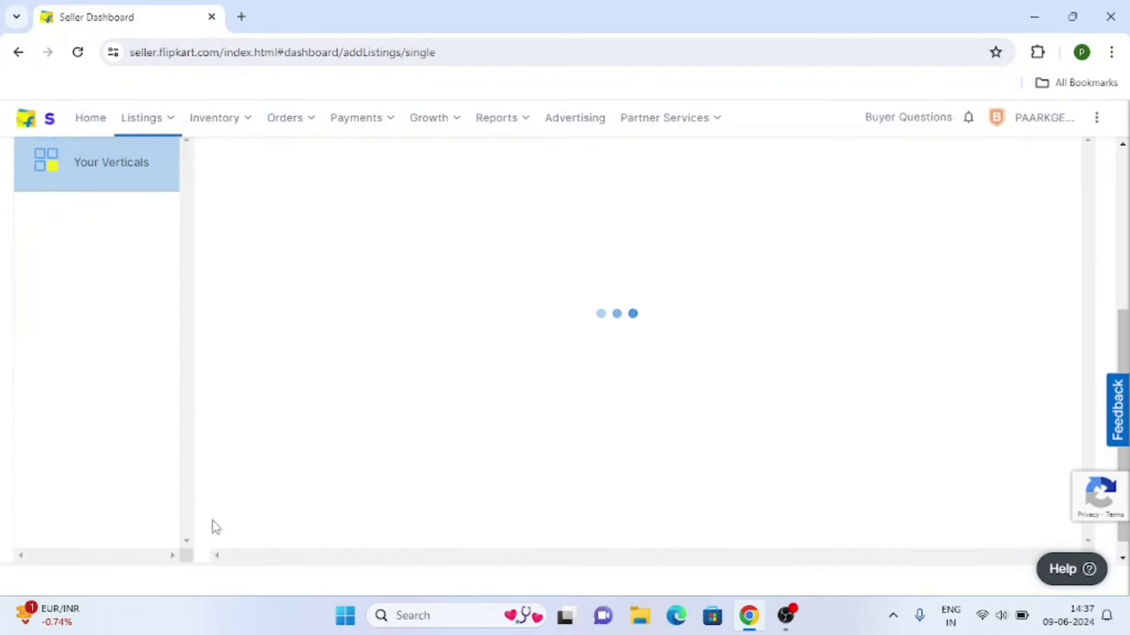
{"action": "scroll", "coordinate": [214, 525], "scroll_direction": "up", "scroll_amount": 4}
{"action": "left_click", "coordinate": [78, 53]}
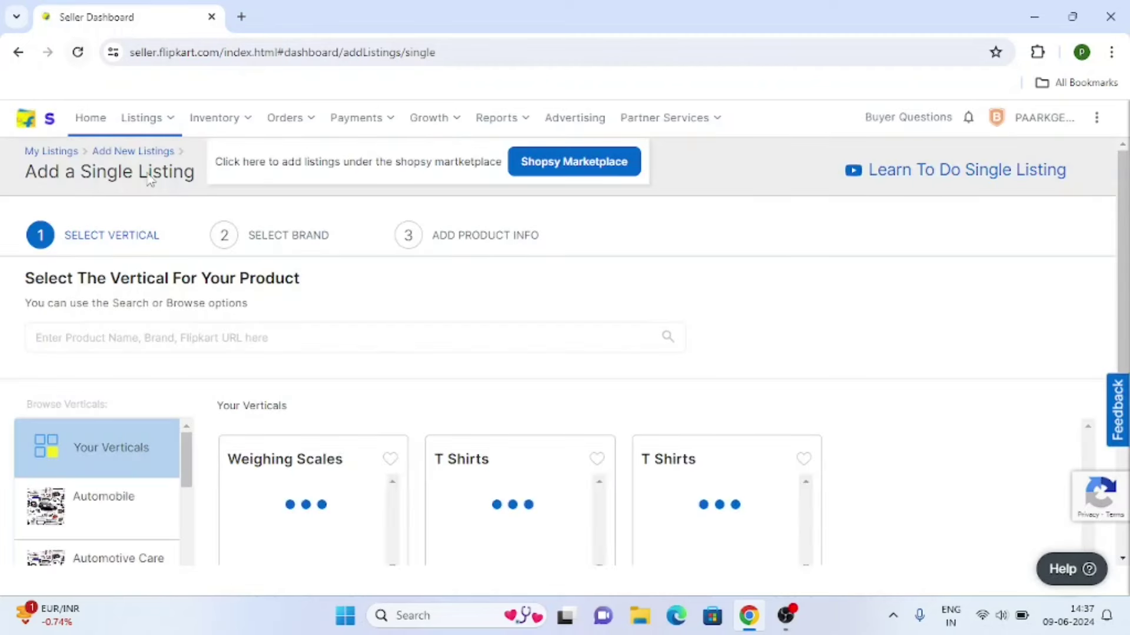
Browse the product verticals and choose the first T Shirts card under Your Verticals.
{"action": "scroll", "coordinate": [193, 404], "scroll_direction": "down", "scroll_amount": 3}
{"action": "scroll", "coordinate": [132, 439], "scroll_direction": "down", "scroll_amount": 15}
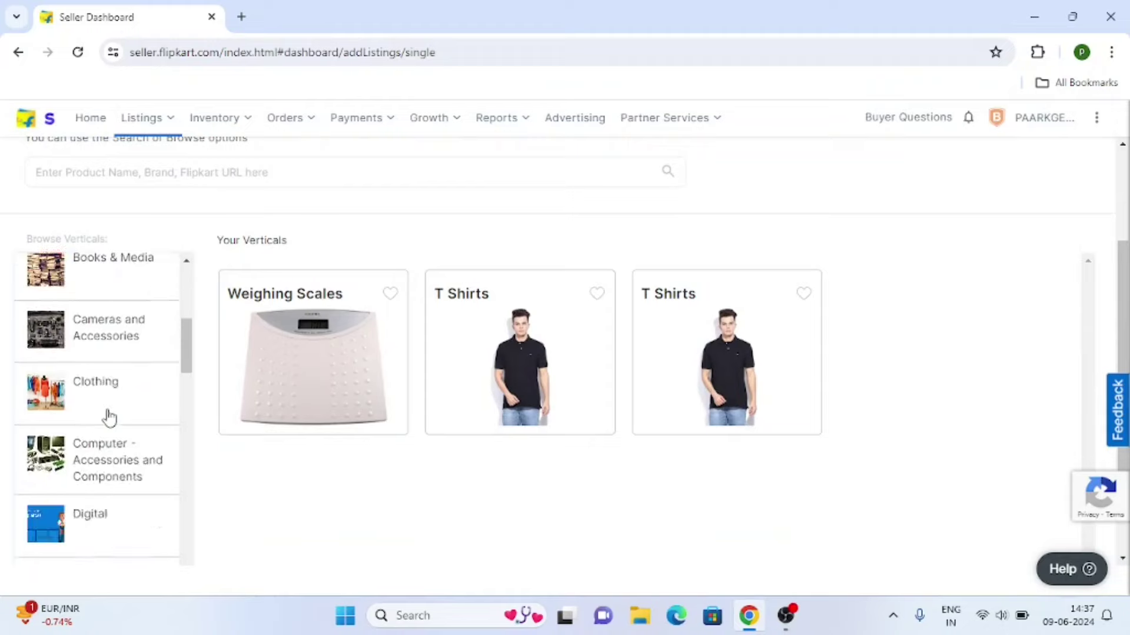
{"action": "scroll", "coordinate": [108, 415], "scroll_direction": "up", "scroll_amount": 3}
{"action": "scroll", "coordinate": [108, 415], "scroll_direction": "up", "scroll_amount": 15}
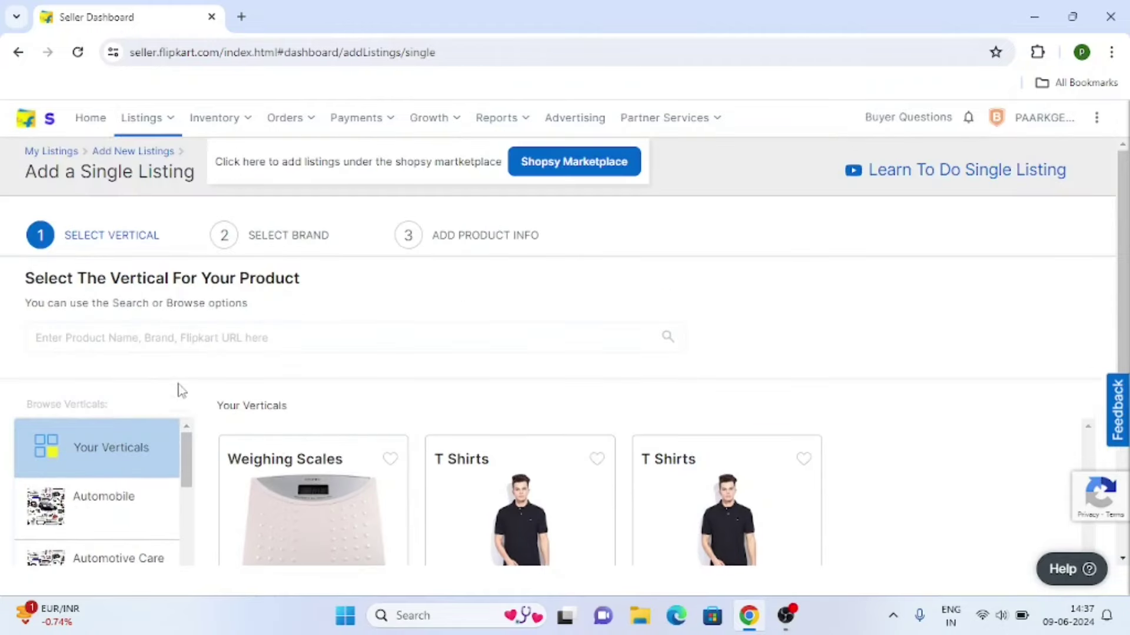
{"action": "left_click", "coordinate": [199, 342]}
{"action": "scroll", "coordinate": [451, 449], "scroll_direction": "down", "scroll_amount": 5}
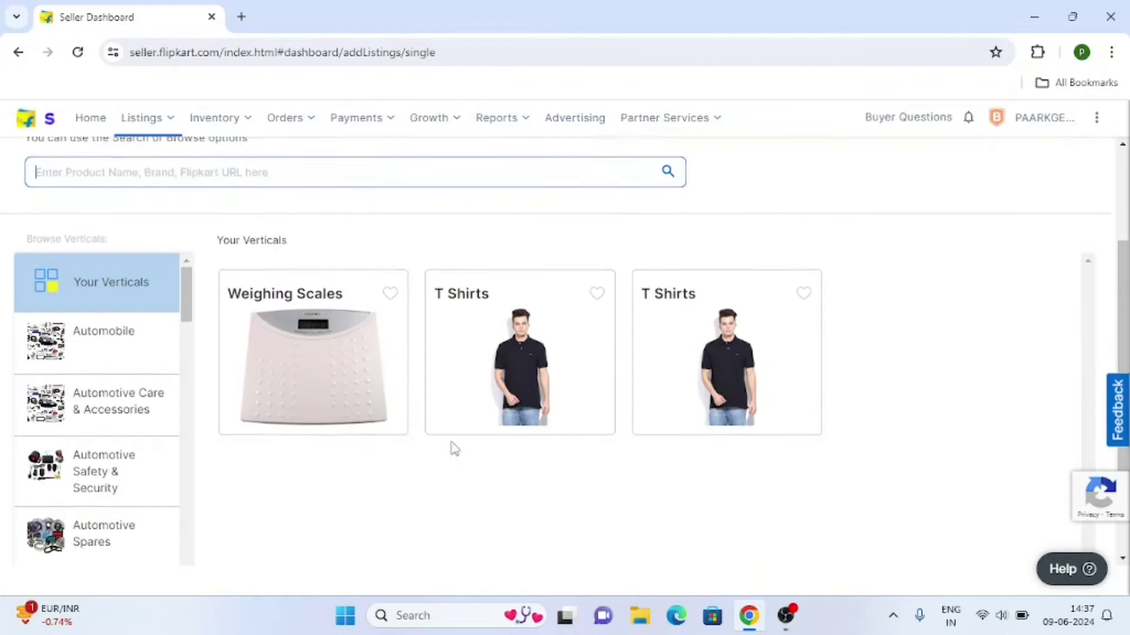
{"action": "scroll", "coordinate": [547, 421], "scroll_direction": "up", "scroll_amount": 3}
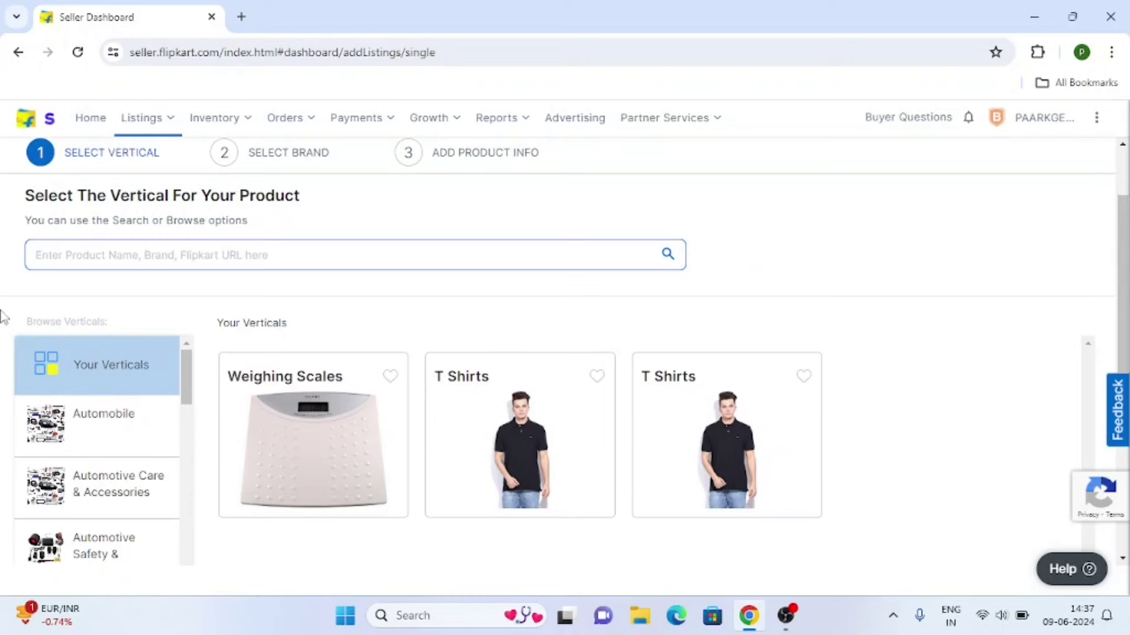
{"action": "left_click", "coordinate": [503, 434]}
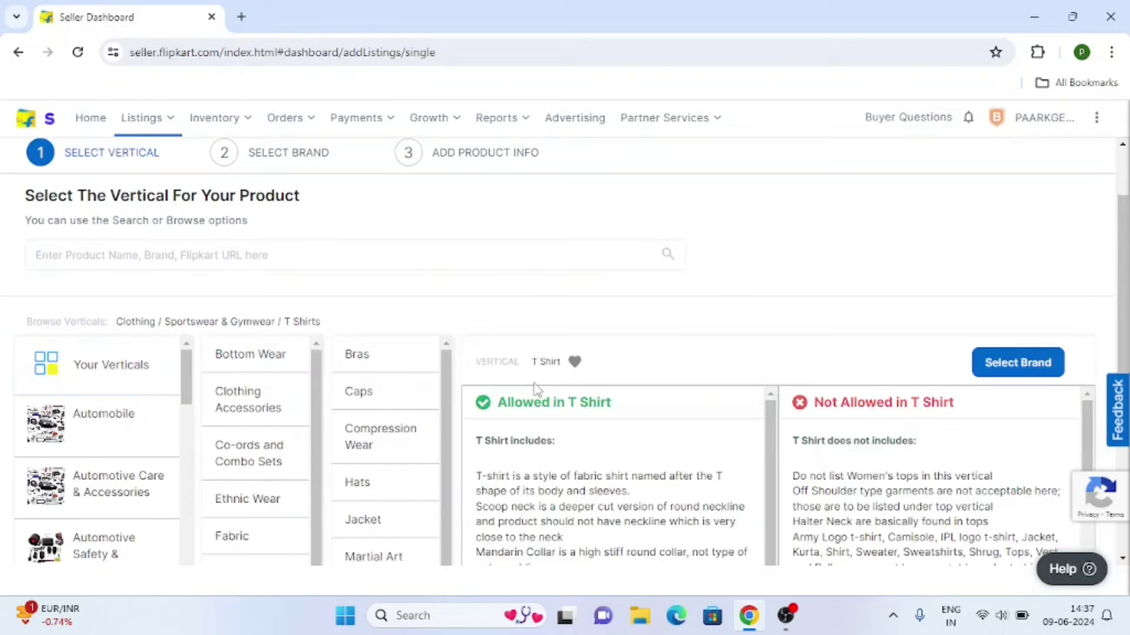
Review the allowed and not-allowed guidelines for the T Shirt vertical and proceed to brand selection.
{"action": "scroll", "coordinate": [658, 436], "scroll_direction": "down", "scroll_amount": 2}
{"action": "scroll", "coordinate": [687, 266], "scroll_direction": "down", "scroll_amount": 3}
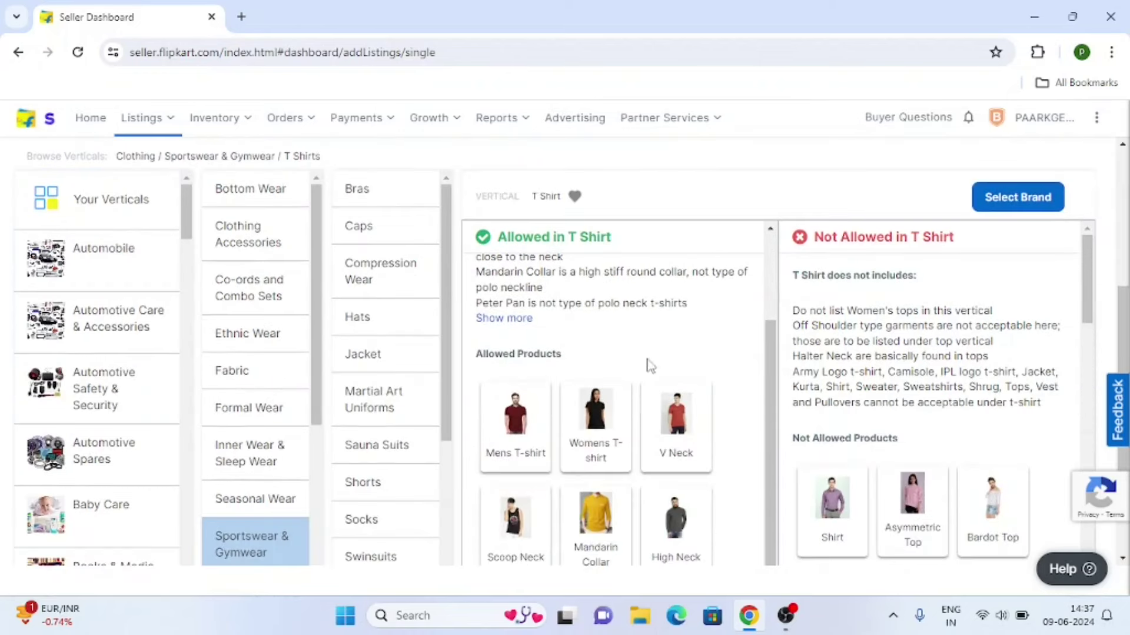
{"action": "scroll", "coordinate": [575, 277], "scroll_direction": "up", "scroll_amount": 3}
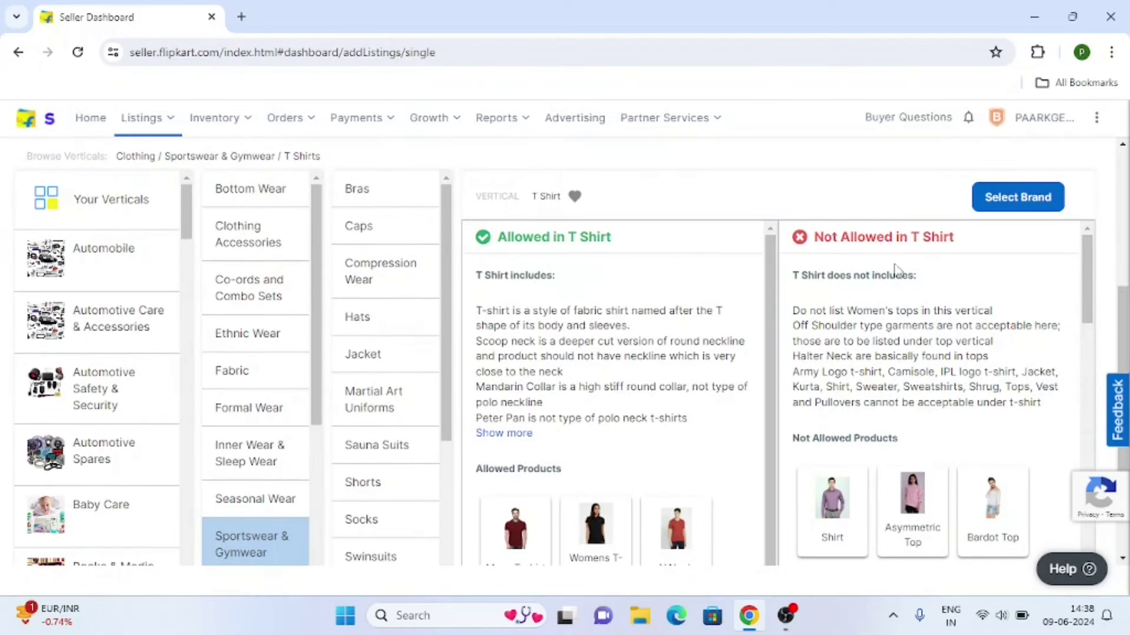
{"action": "scroll", "coordinate": [686, 457], "scroll_direction": "down", "scroll_amount": 2}
{"action": "scroll", "coordinate": [687, 453], "scroll_direction": "up", "scroll_amount": 2}
{"action": "scroll", "coordinate": [1063, 395], "scroll_direction": "up", "scroll_amount": 4}
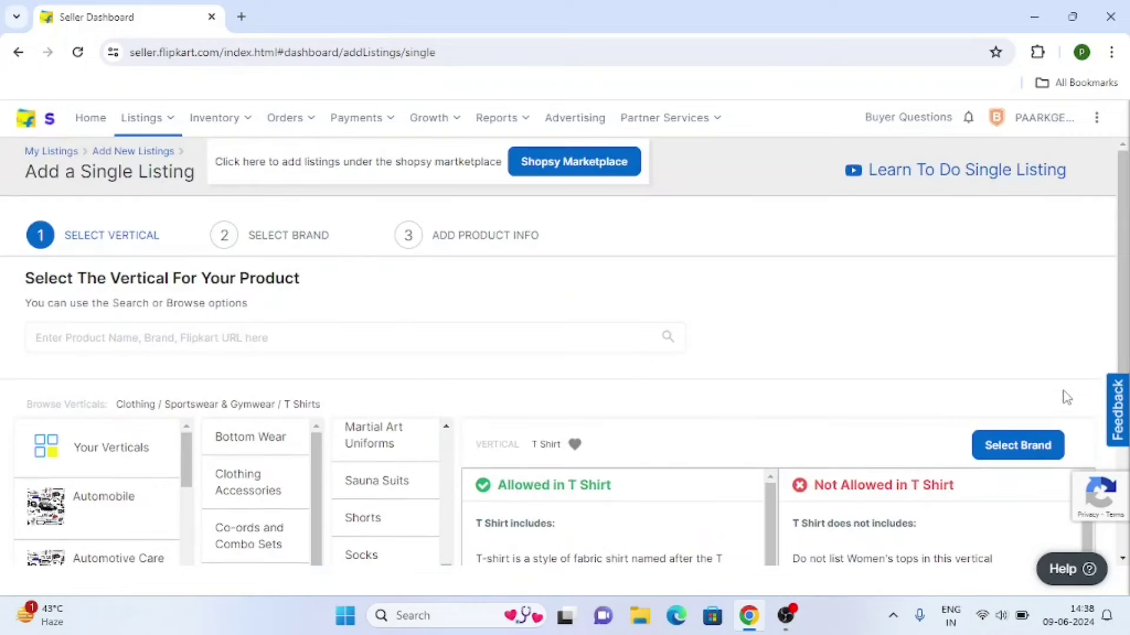
{"action": "left_click", "coordinate": [1022, 447]}
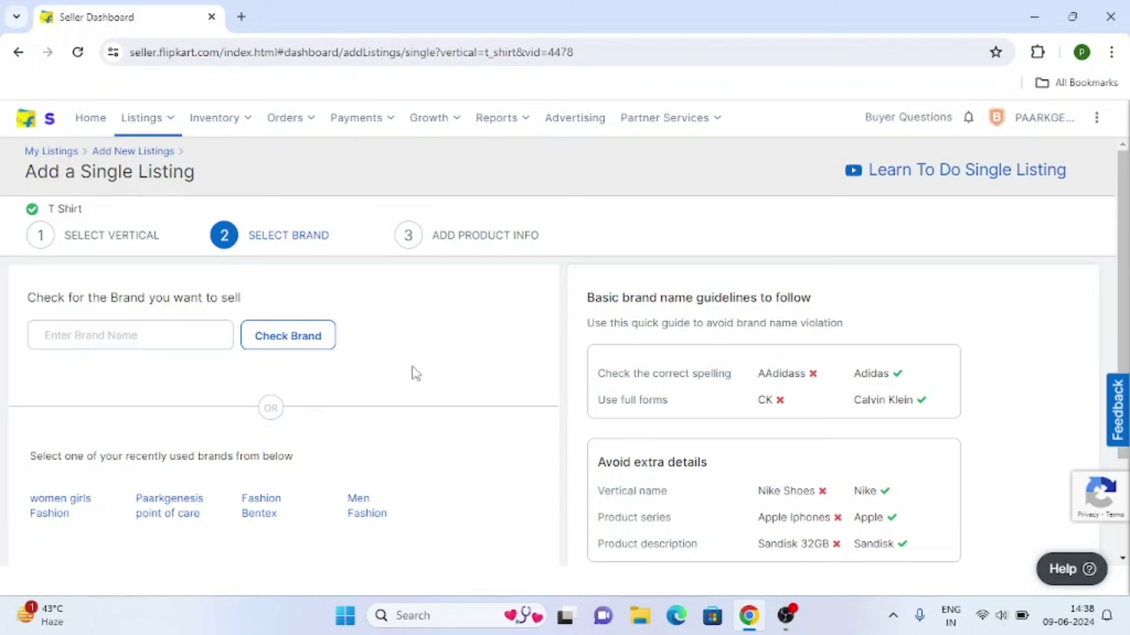
Check whether the brand Nike can be sold in this vertical and read the brand notice.
{"action": "left_click", "coordinate": [115, 347]}
{"action": "left_click", "coordinate": [143, 322]}
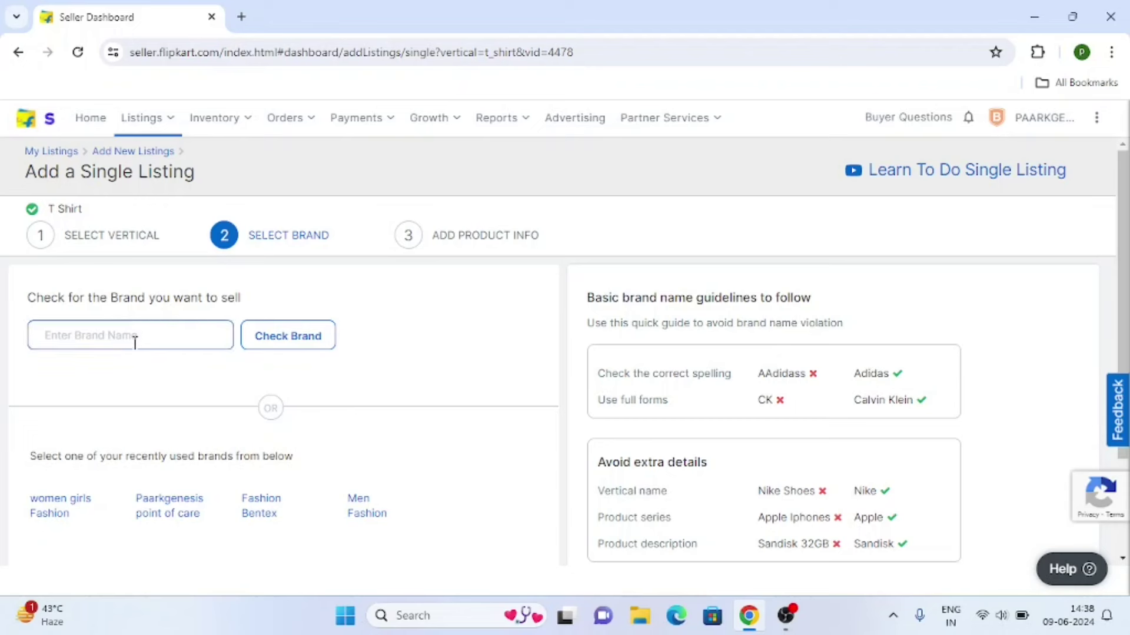
{"action": "type", "text": "Nike"}
{"action": "left_click", "coordinate": [324, 341]}
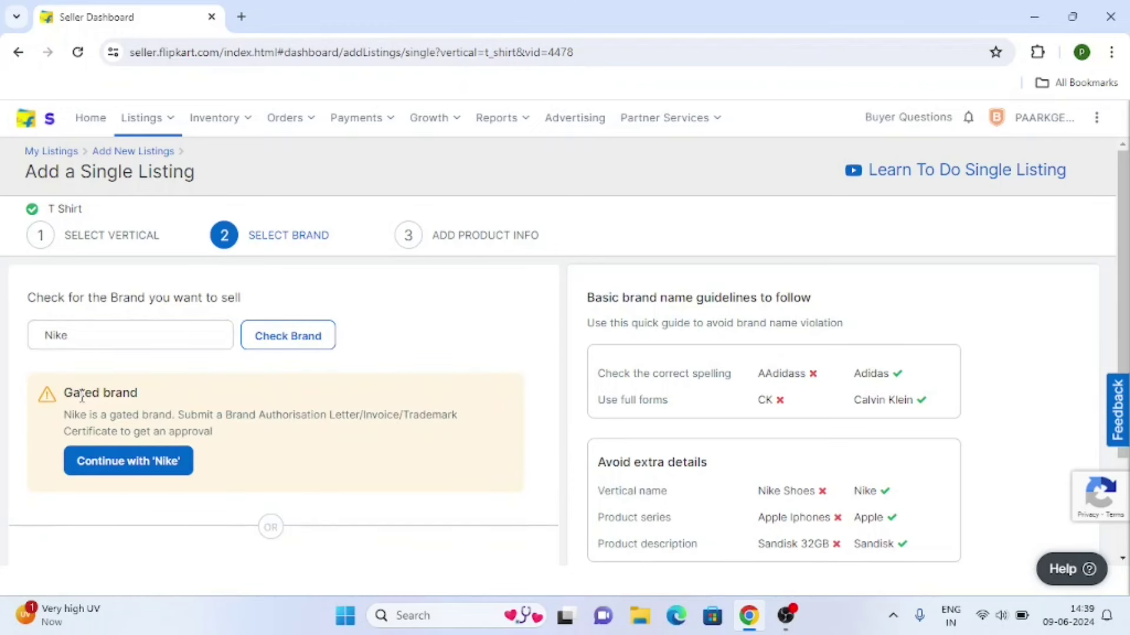
{"action": "double_click", "coordinate": [73, 415]}
{"action": "left_click_drag", "start_coordinate": [99, 416], "coordinate": [423, 415]}
{"action": "left_click", "coordinate": [442, 327]}
{"action": "left_click", "coordinate": [187, 334]}
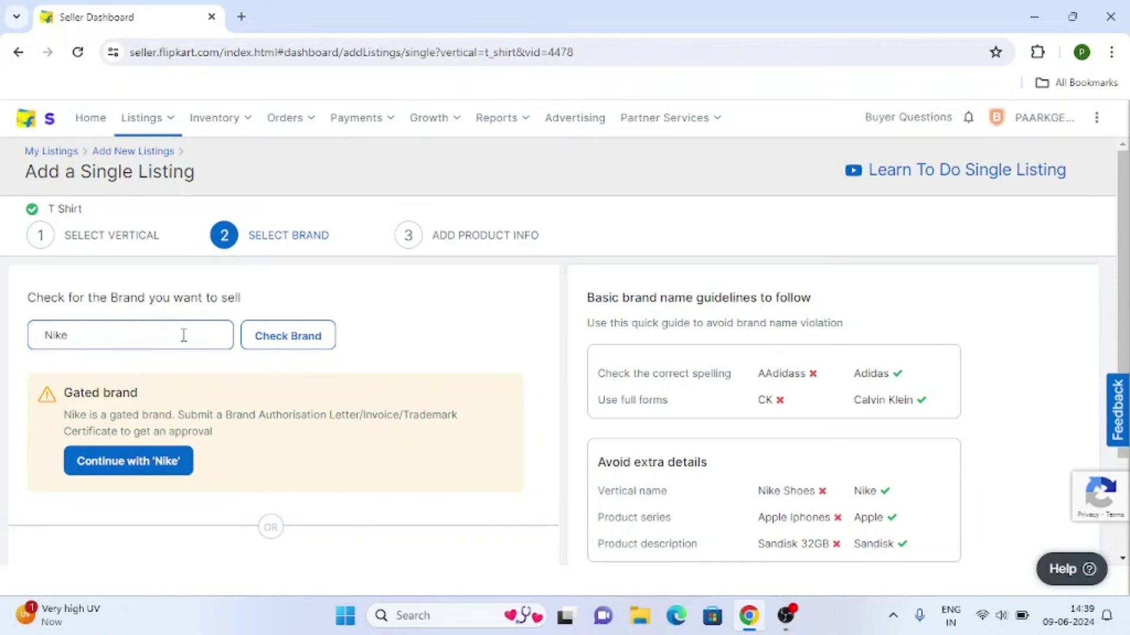
{"action": "scroll", "coordinate": [183, 335], "scroll_direction": "down", "scroll_amount": 1}
{"action": "left_click", "coordinate": [254, 328]}
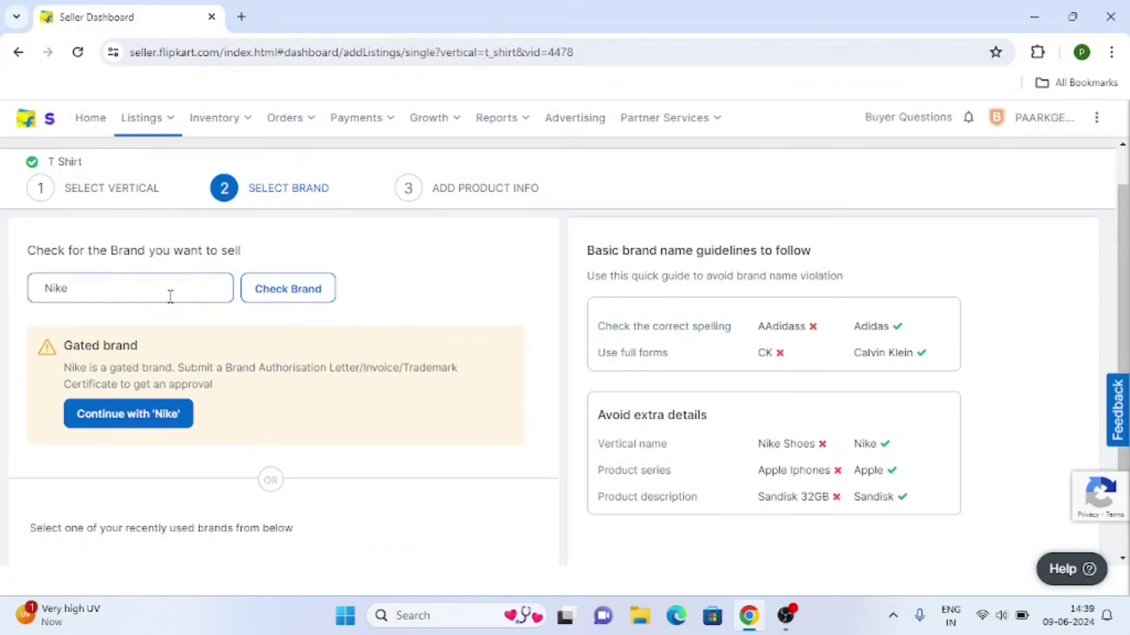
Select the recently used brand Paarkgenesis, check its selling eligibility and create a new listing under it.
{"action": "scroll", "coordinate": [170, 296], "scroll_direction": "down", "scroll_amount": 2}
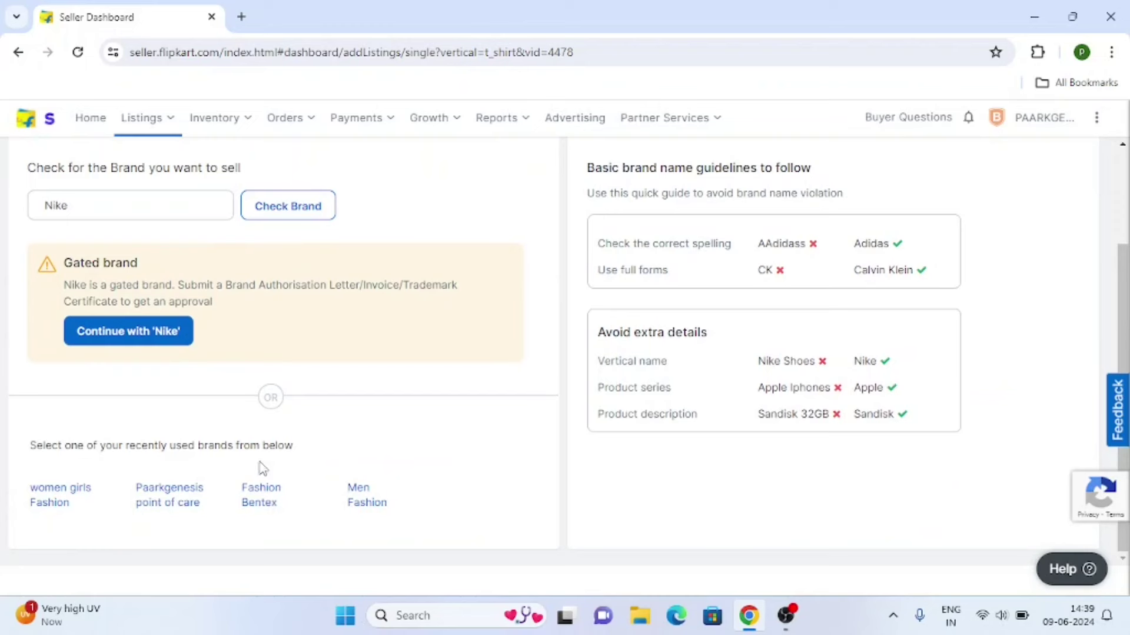
{"action": "left_click", "coordinate": [179, 499]}
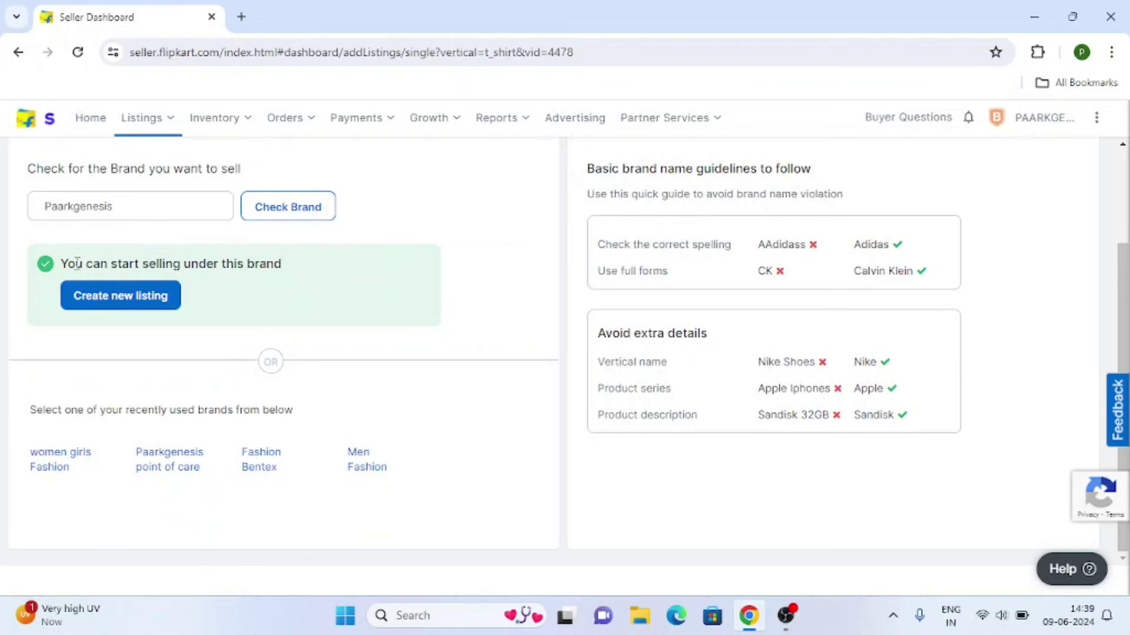
{"action": "left_click_drag", "start_coordinate": [65, 264], "coordinate": [296, 263]}
{"action": "left_click", "coordinate": [449, 209]}
{"action": "scroll", "coordinate": [194, 363], "scroll_direction": "up", "scroll_amount": 2}
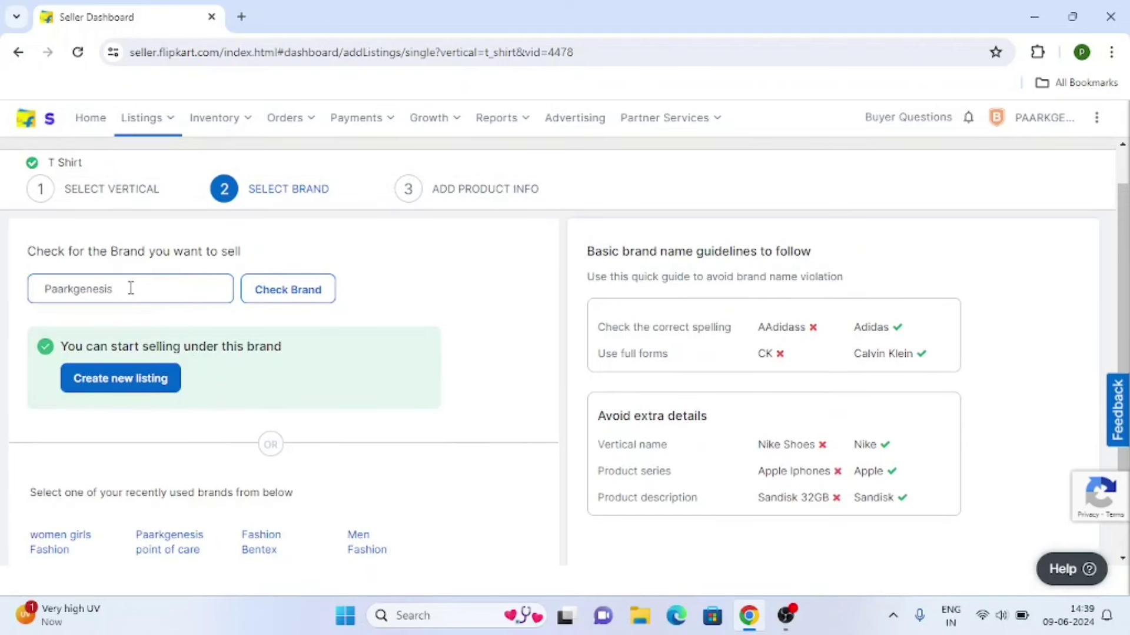
{"action": "left_click_drag", "start_coordinate": [61, 347], "coordinate": [298, 361]}
{"action": "left_click", "coordinate": [493, 244]}
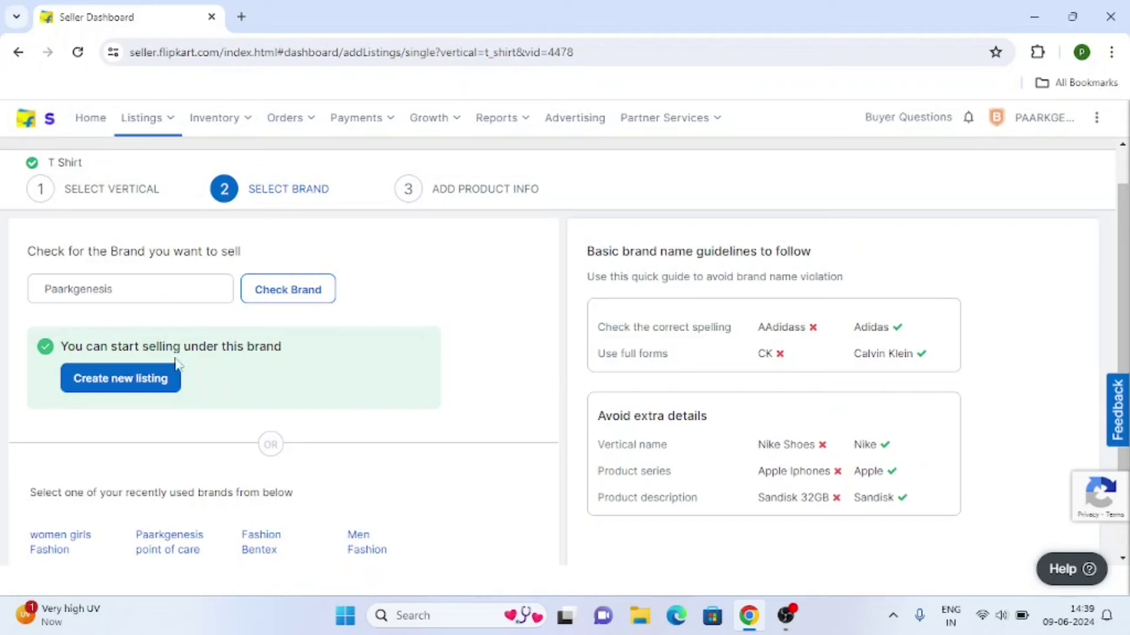
{"action": "left_click", "coordinate": [143, 378]}
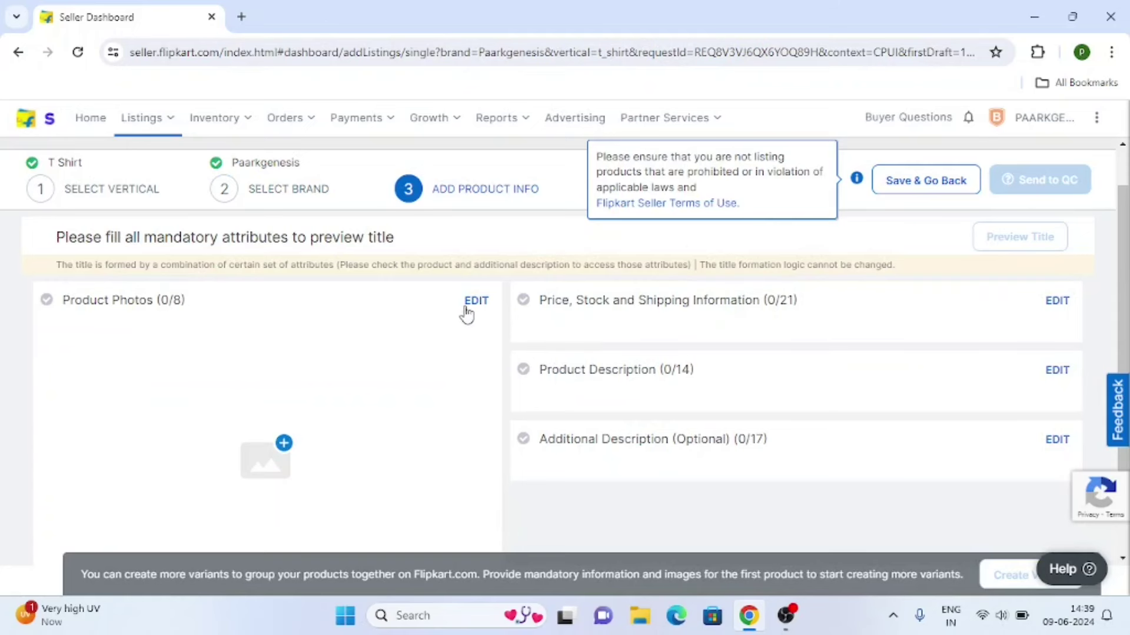
Upload the plain red T-shirt image 514ophizDbL._AC_SL1000_ from Downloads as the product's Front View photo.
{"action": "scroll", "coordinate": [326, 418], "scroll_direction": "down", "scroll_amount": 1}
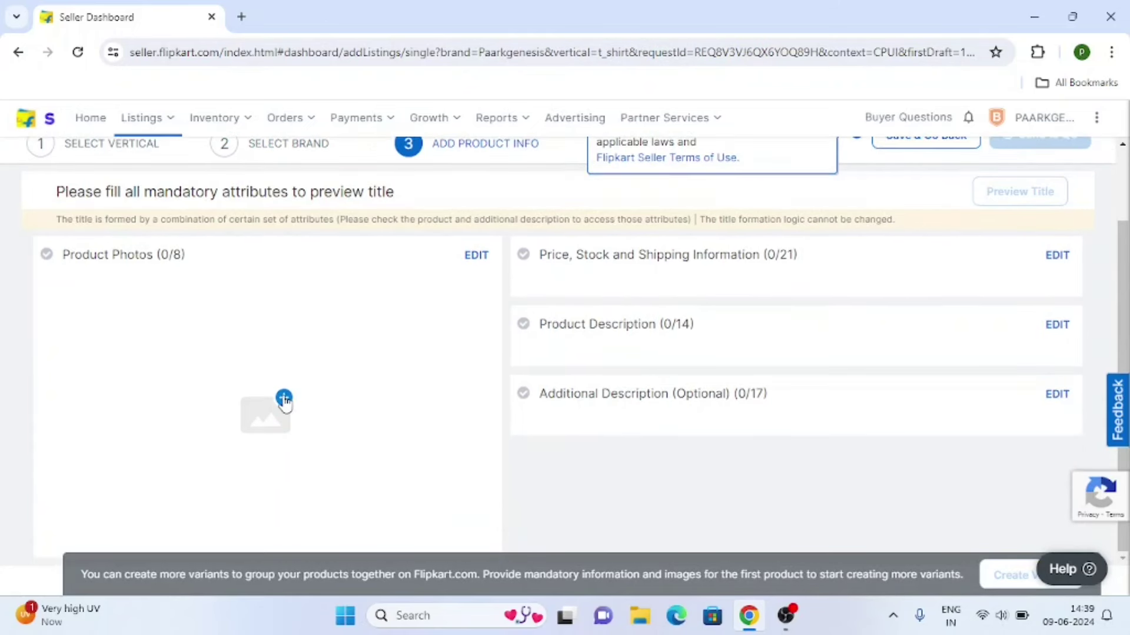
{"action": "left_click", "coordinate": [283, 399]}
{"action": "scroll", "coordinate": [370, 373], "scroll_direction": "down", "scroll_amount": 3}
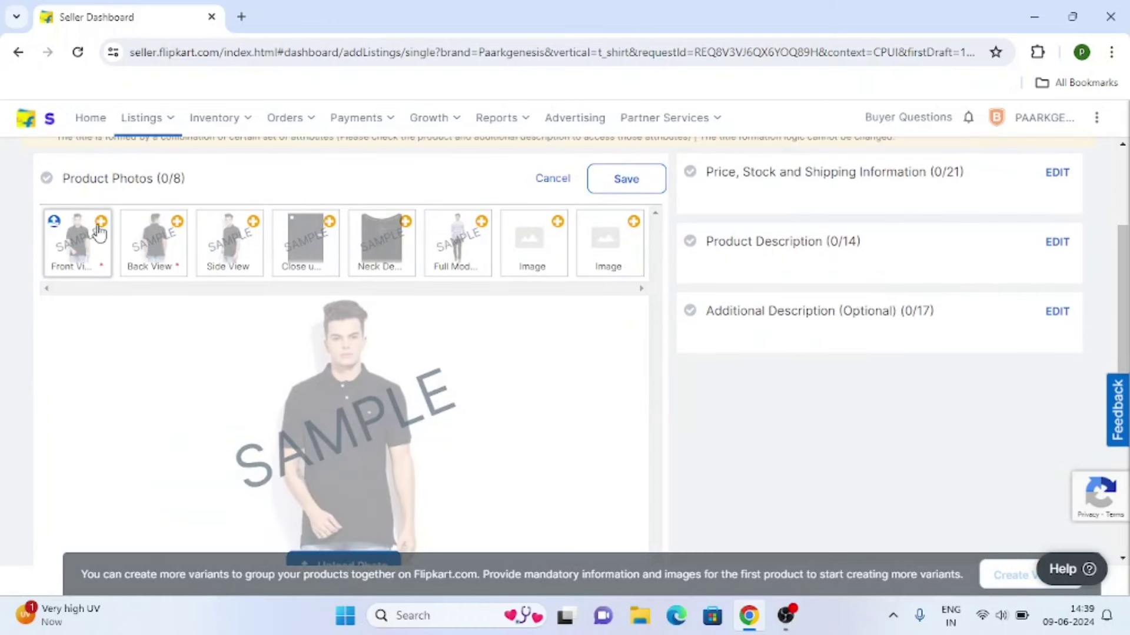
{"action": "left_click", "coordinate": [55, 221]}
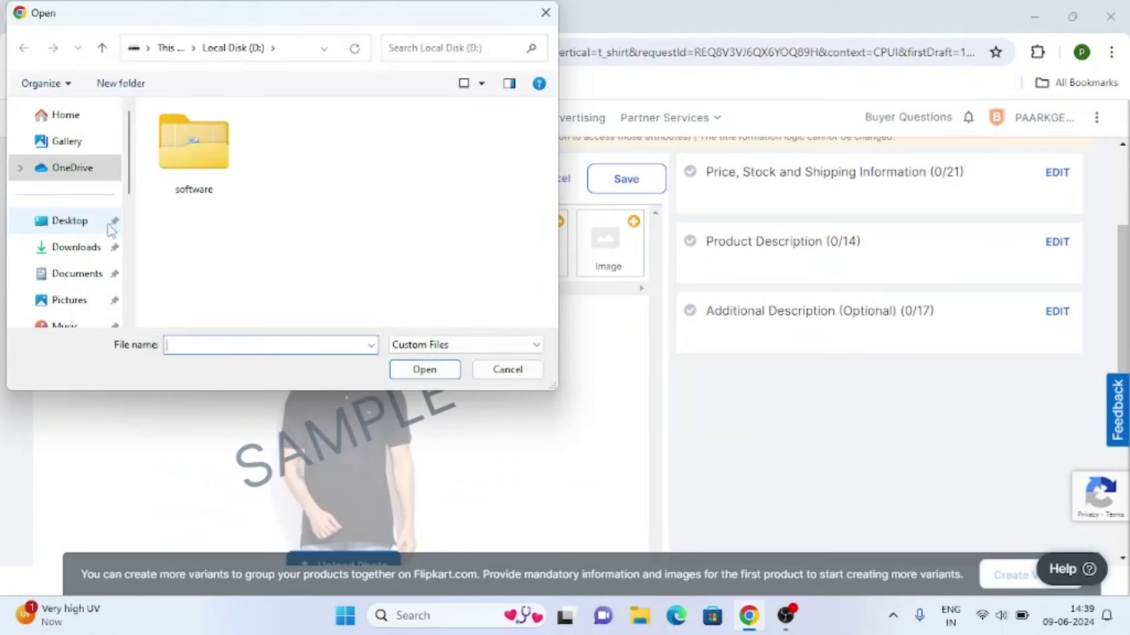
{"action": "scroll", "coordinate": [94, 250], "scroll_direction": "down", "scroll_amount": 3}
{"action": "left_click", "coordinate": [76, 171]}
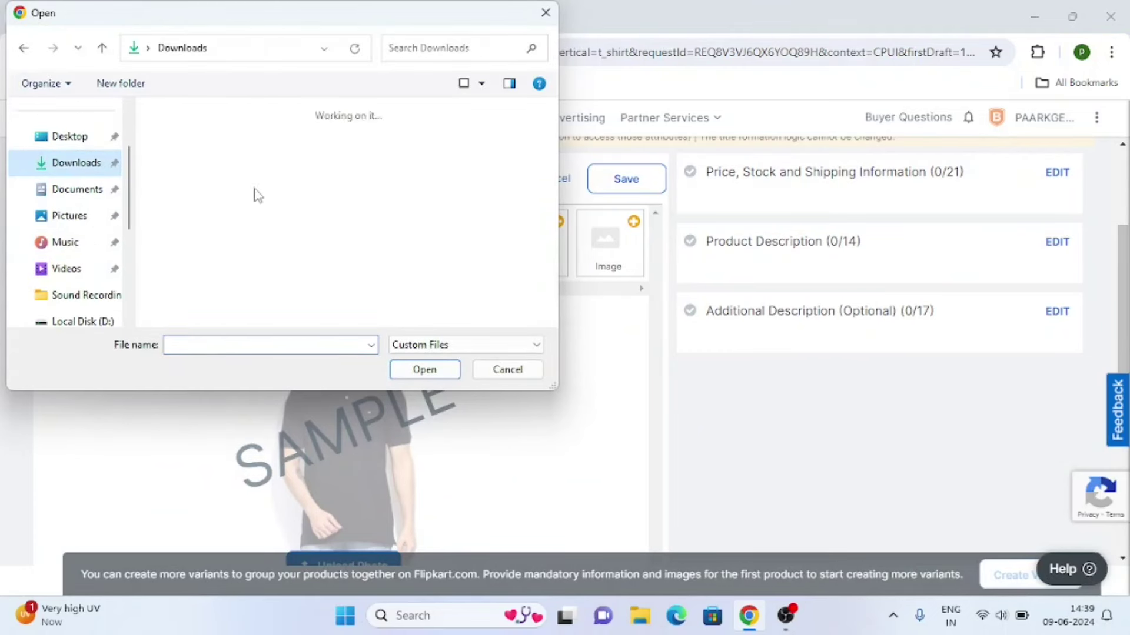
{"action": "scroll", "coordinate": [282, 236], "scroll_direction": "down", "scroll_amount": 10}
{"action": "scroll", "coordinate": [280, 235], "scroll_direction": "up", "scroll_amount": 3}
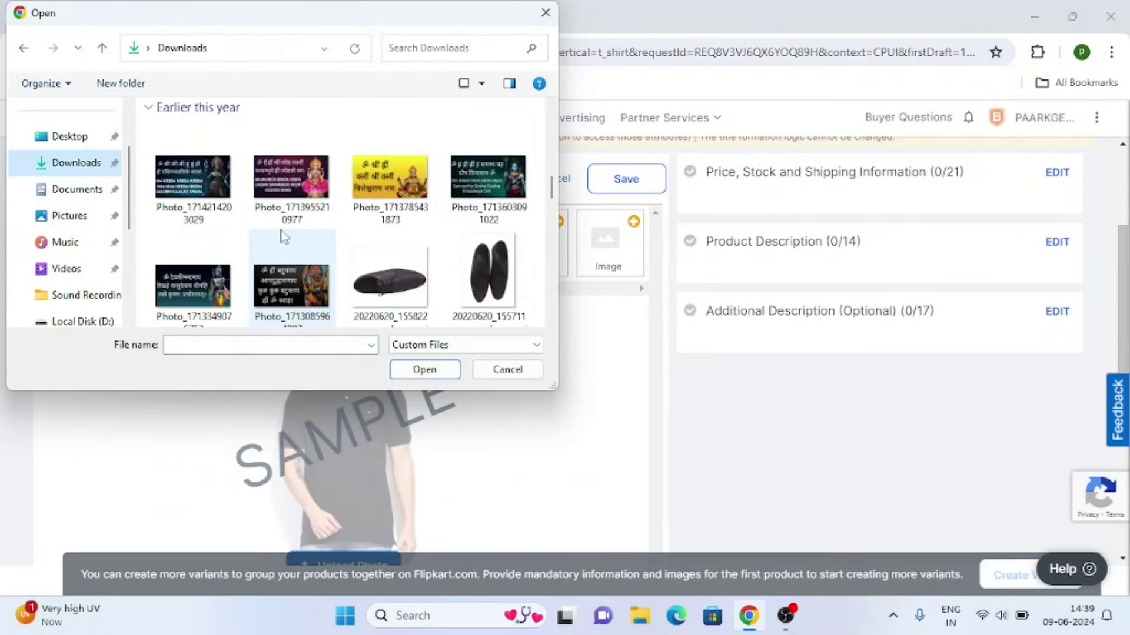
{"action": "left_click", "coordinate": [283, 235]}
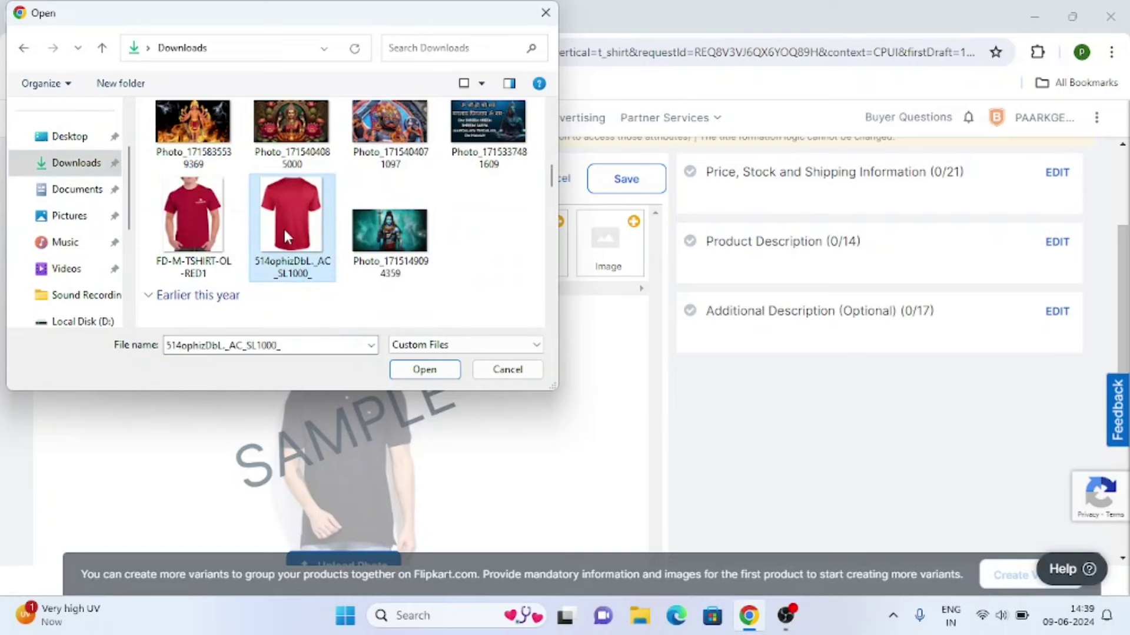
{"action": "left_click", "coordinate": [435, 370]}
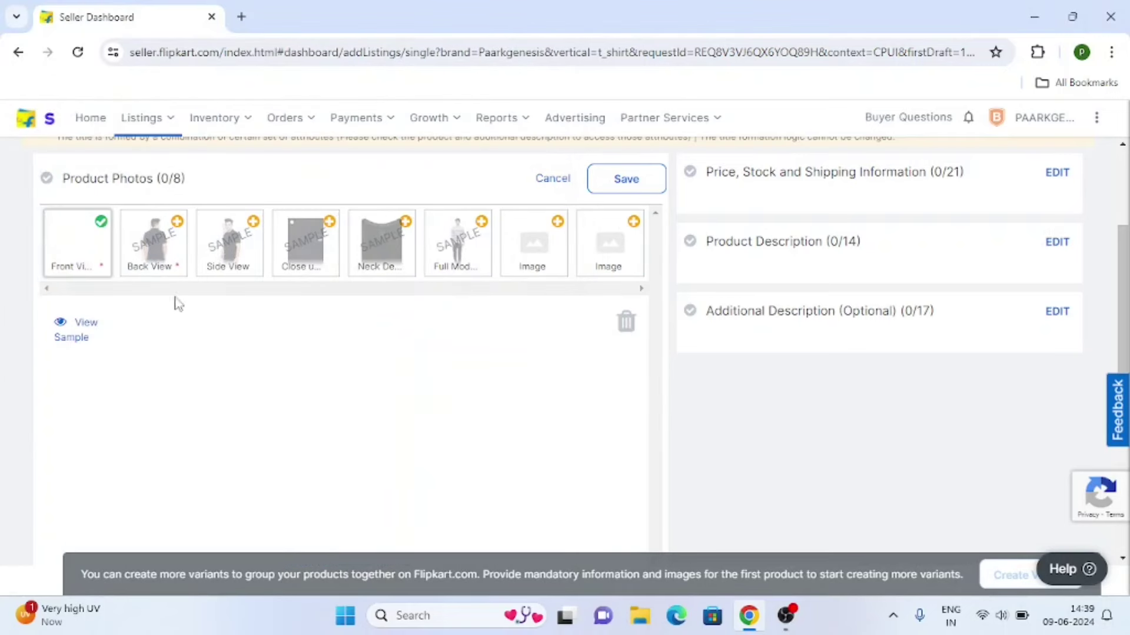
Upload the red T-shirt image FD-M-TSHIRT-OL-RED1 as the Back View photo and save the product photos.
{"action": "left_click", "coordinate": [132, 224]}
{"action": "left_click", "coordinate": [132, 224]}
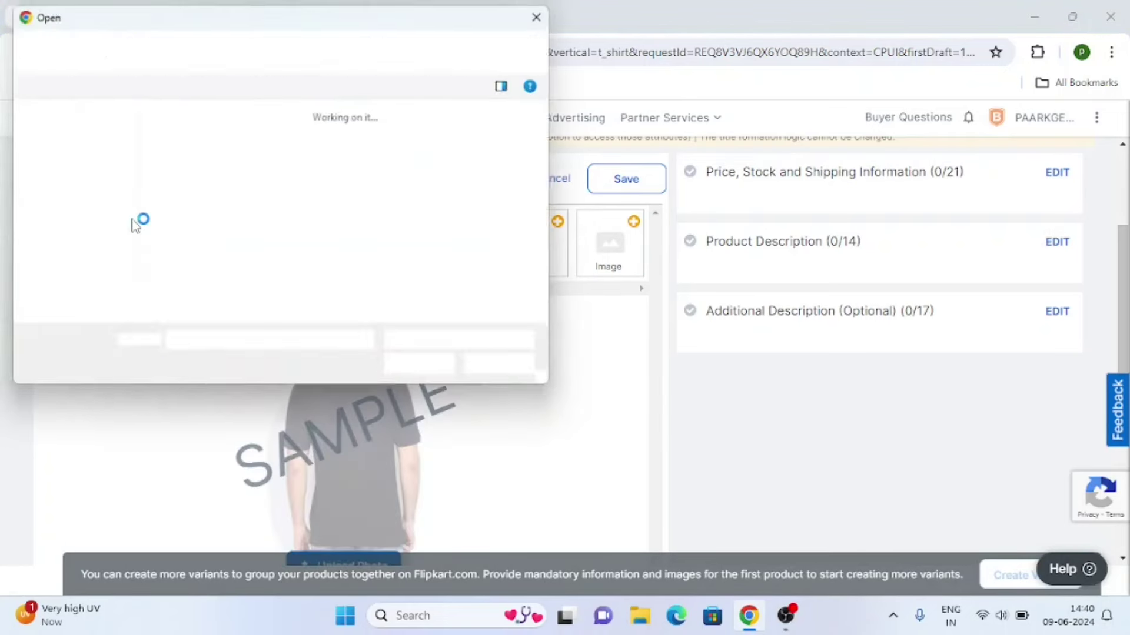
{"action": "scroll", "coordinate": [204, 257], "scroll_direction": "down", "scroll_amount": 3}
{"action": "left_click", "coordinate": [283, 235]}
{"action": "left_click", "coordinate": [424, 369]}
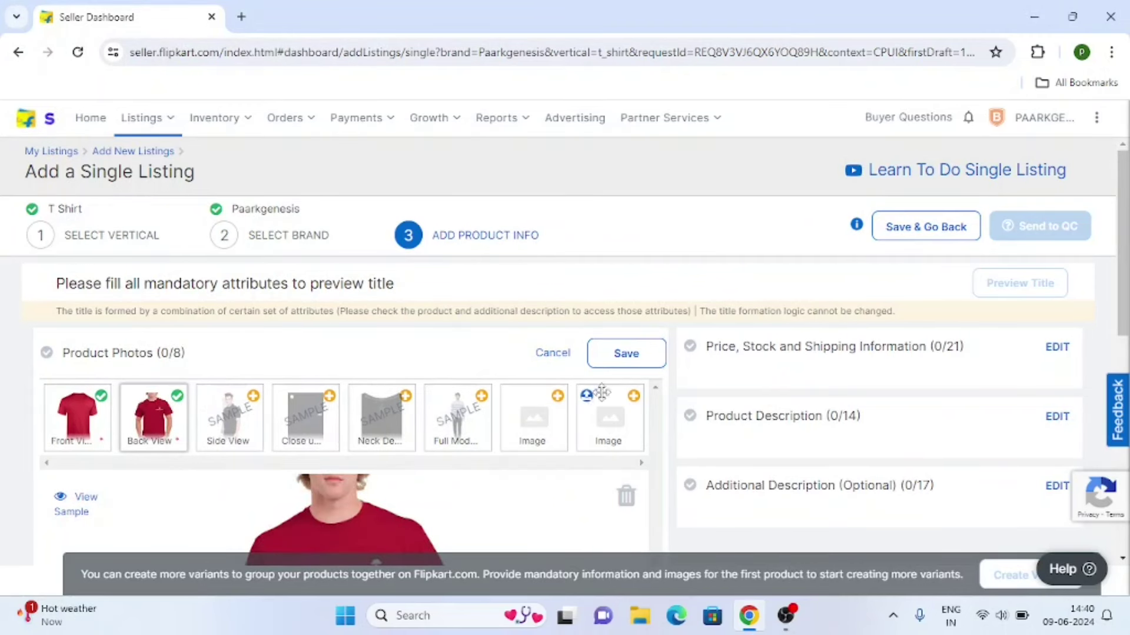
{"action": "left_click", "coordinate": [626, 353]}
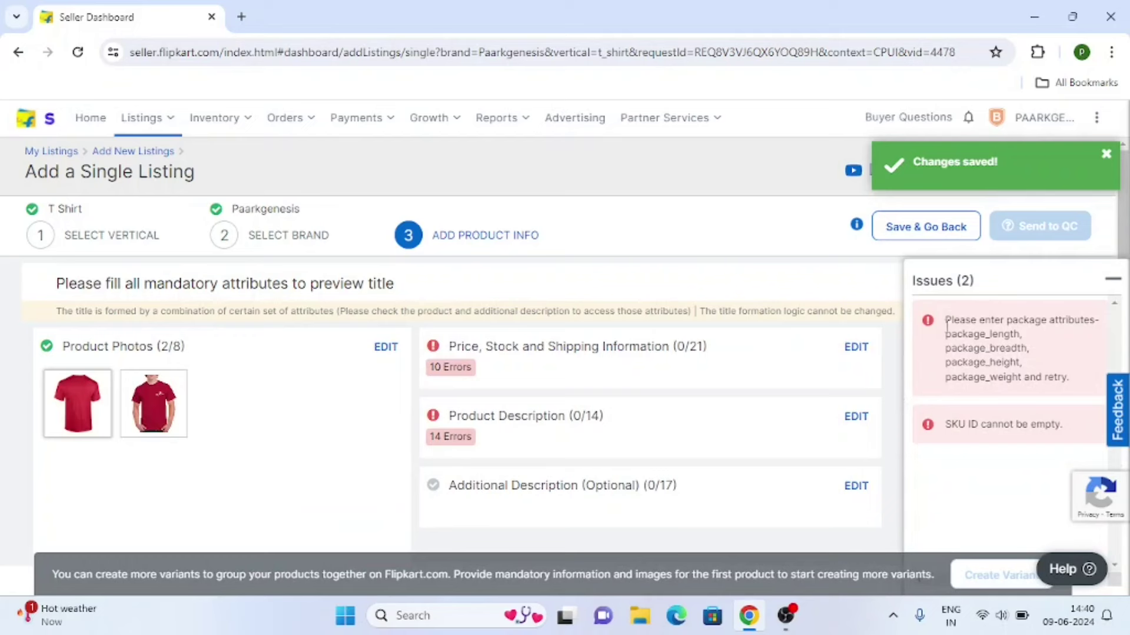
Collapse the issues list and open the Price, Stock and Shipping Information section for editing.
{"action": "left_click", "coordinate": [1101, 276]}
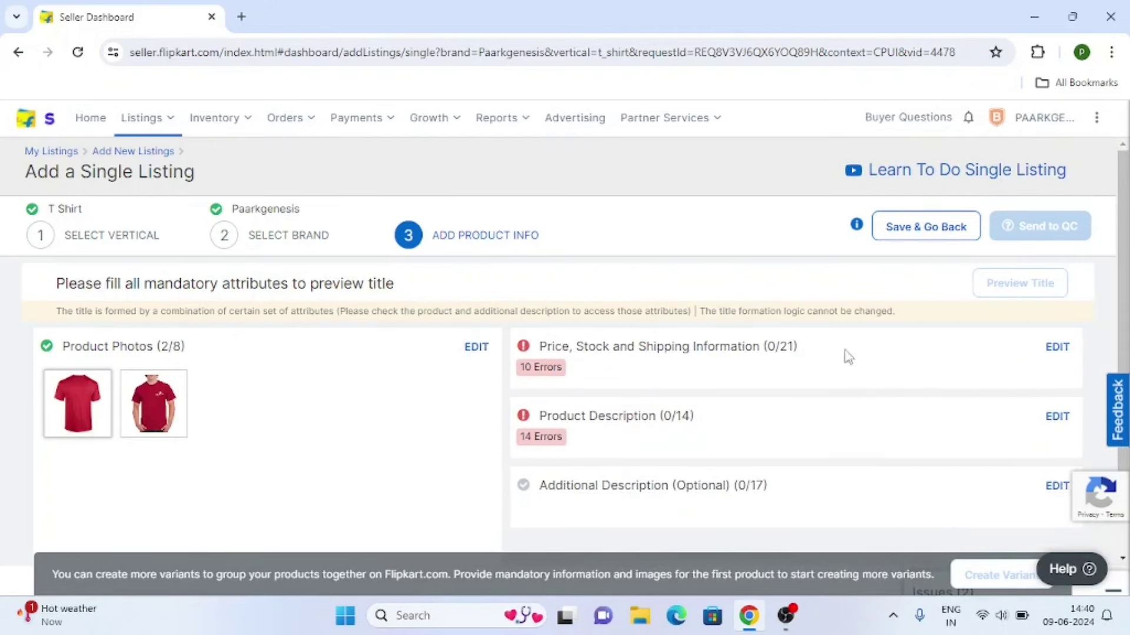
{"action": "left_click", "coordinate": [1057, 347]}
{"action": "scroll", "coordinate": [660, 347], "scroll_direction": "down", "scroll_amount": 3}
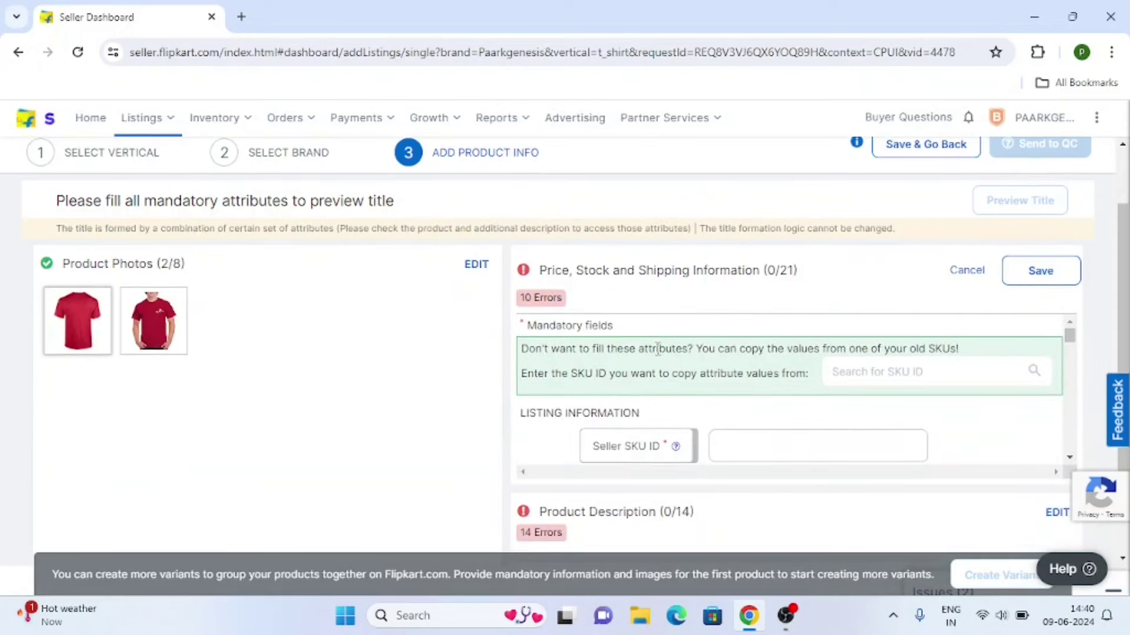
{"action": "scroll", "coordinate": [635, 394], "scroll_direction": "up", "scroll_amount": 3}
{"action": "scroll", "coordinate": [559, 338], "scroll_direction": "down", "scroll_amount": 2}
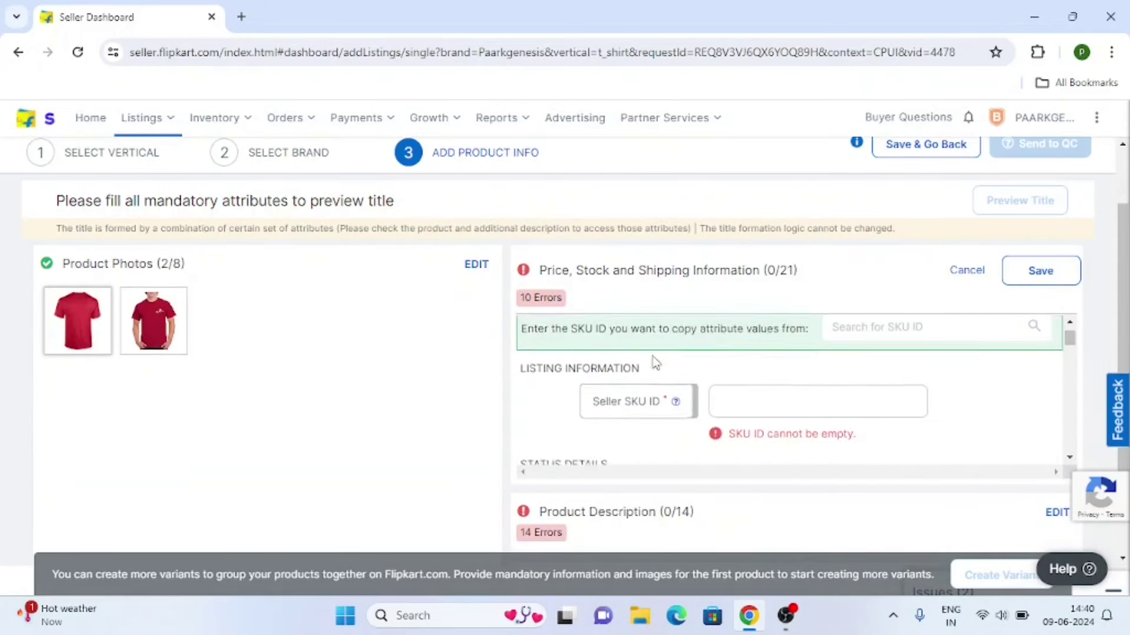
Set the Seller SKU ID to redtshirt12e3 and choose the listing status.
{"action": "left_click", "coordinate": [742, 357]}
{"action": "left_click", "coordinate": [742, 357]}
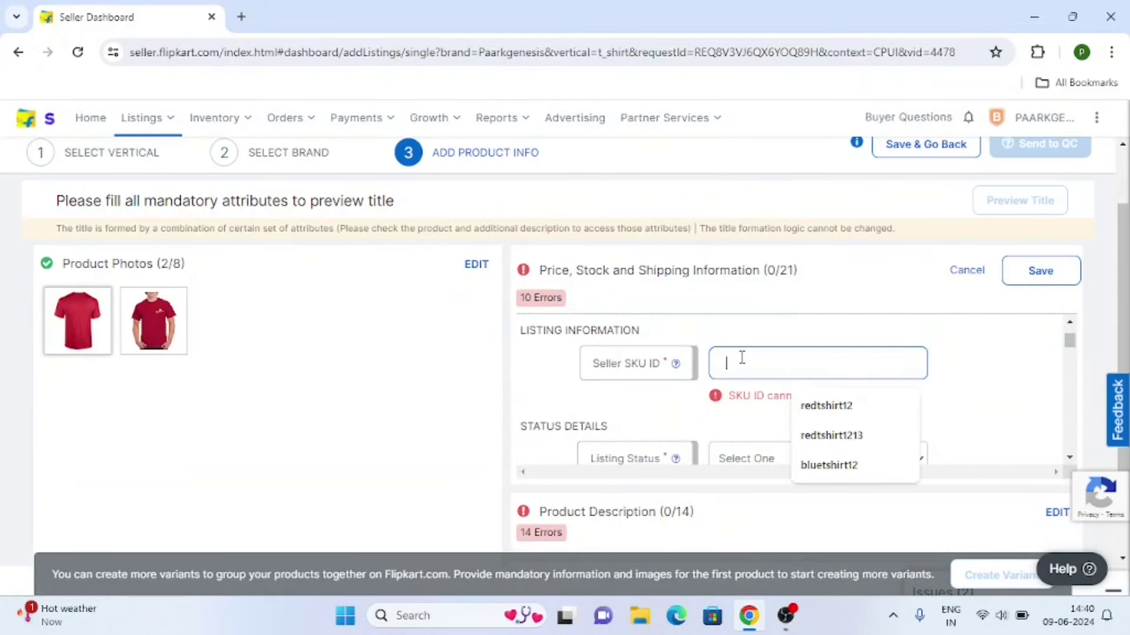
{"action": "key", "text": "Down"}
{"action": "key", "text": "Return"}
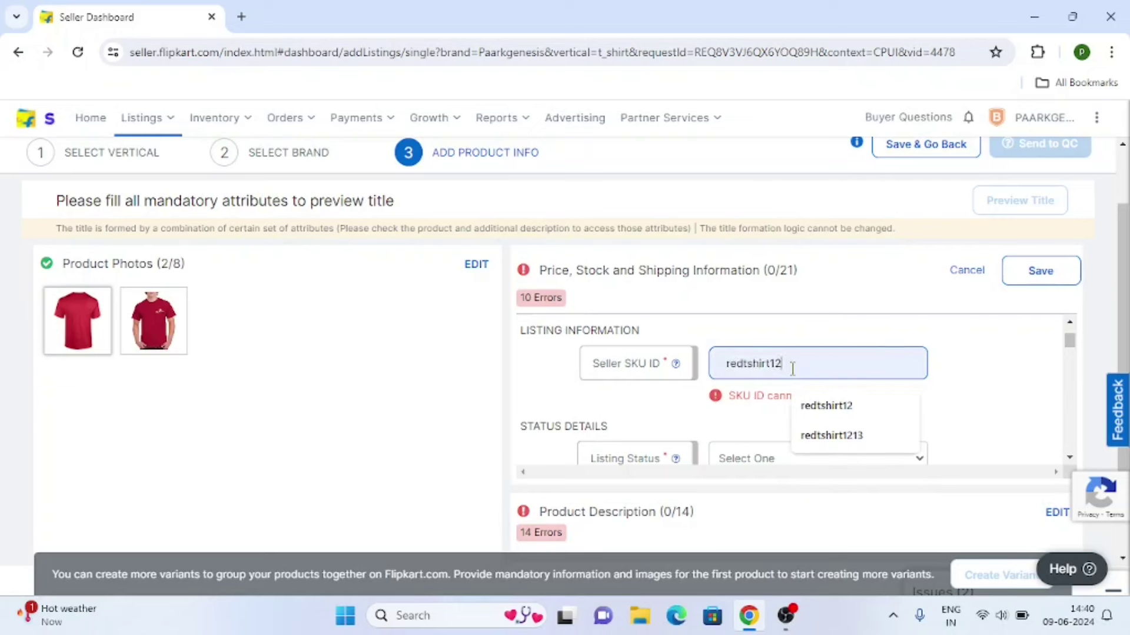
{"action": "type", "text": "e3"}
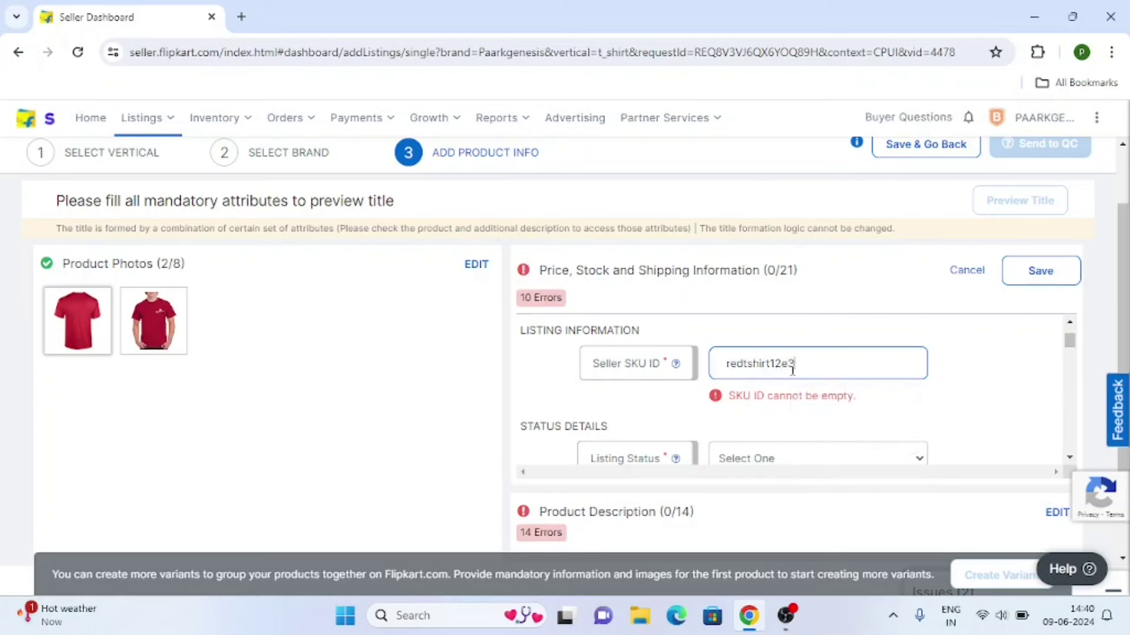
{"action": "scroll", "coordinate": [797, 364], "scroll_direction": "down", "scroll_amount": 1}
{"action": "scroll", "coordinate": [797, 364], "scroll_direction": "down", "scroll_amount": 1}
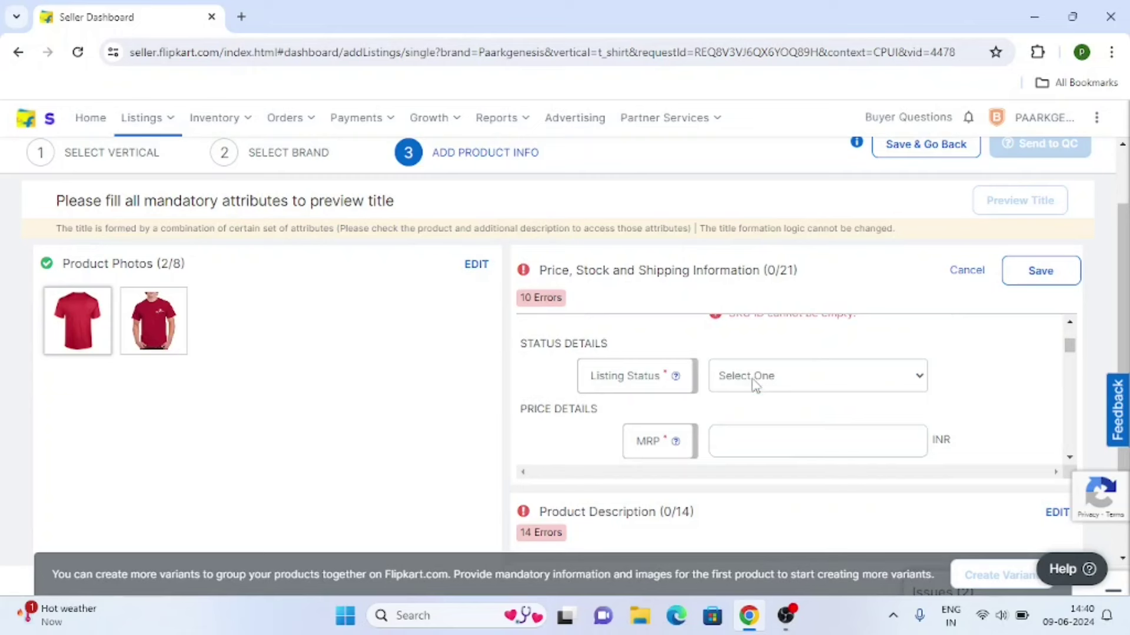
{"action": "left_click", "coordinate": [756, 378]}
{"action": "left_click", "coordinate": [743, 415]}
Set the MRP to 799 INR and the selling price to 599 INR in the price details.
{"action": "scroll", "coordinate": [731, 369], "scroll_direction": "down", "scroll_amount": 1}
{"action": "left_click", "coordinate": [732, 366]}
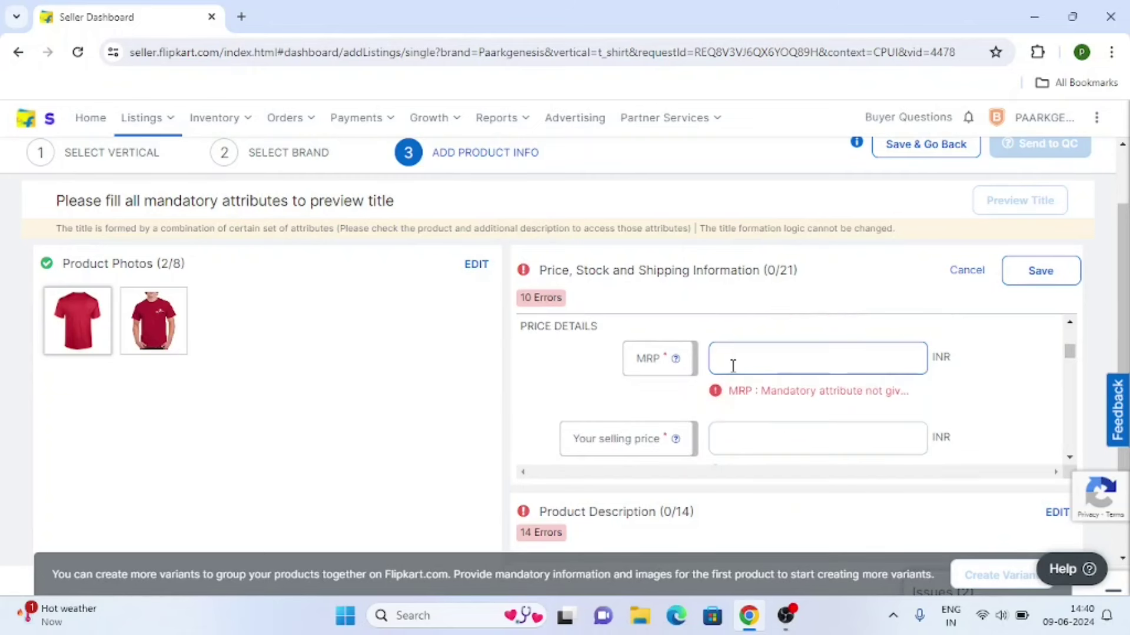
{"action": "type", "text": "799"}
{"action": "left_click", "coordinate": [745, 430]}
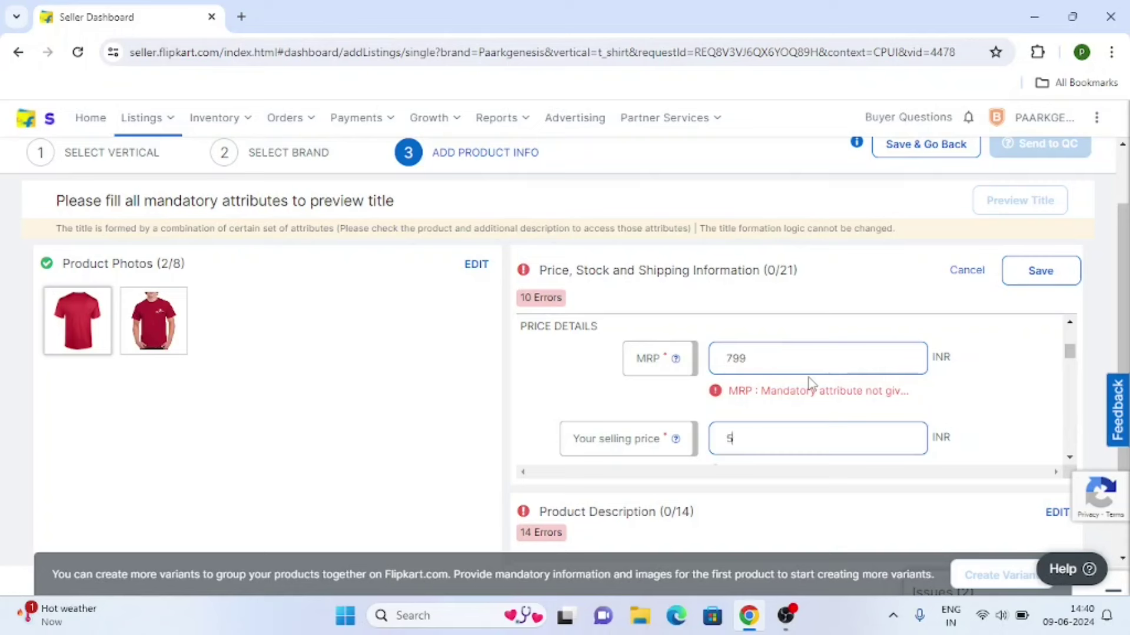
{"action": "type", "text": "599"}
Set fulfilment by to Seller and the procurement type to Instock in the inventory details.
{"action": "scroll", "coordinate": [811, 370], "scroll_direction": "down", "scroll_amount": 5}
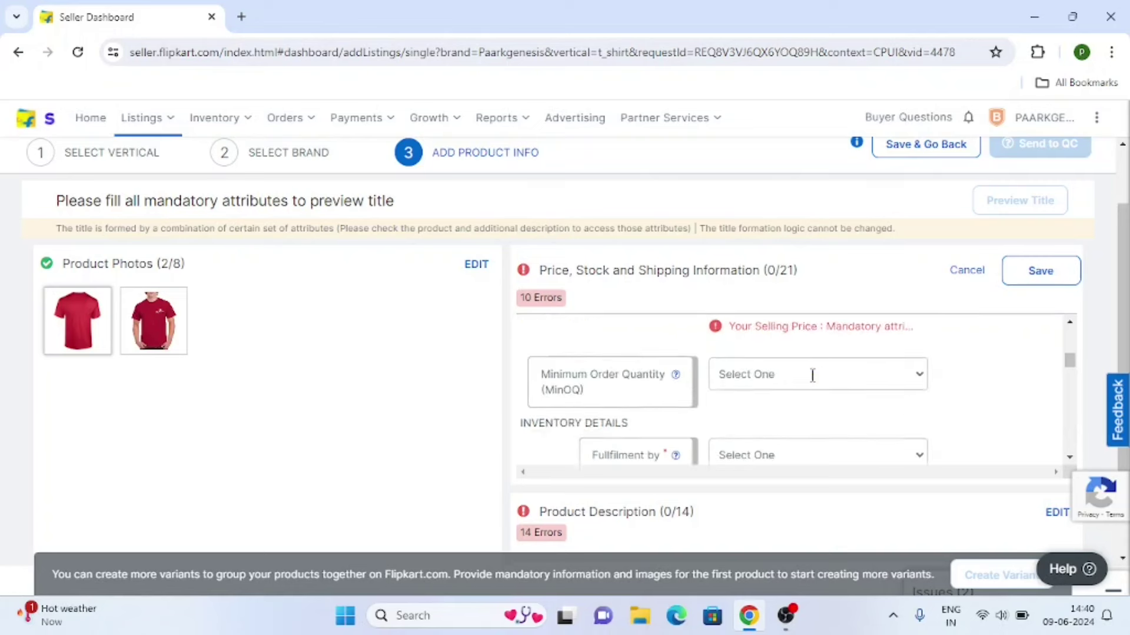
{"action": "left_click", "coordinate": [740, 357]}
{"action": "left_click", "coordinate": [703, 390]}
{"action": "scroll", "coordinate": [772, 379], "scroll_direction": "down", "scroll_amount": 2}
{"action": "left_click", "coordinate": [771, 357]}
{"action": "left_click", "coordinate": [748, 382]}
{"action": "left_click", "coordinate": [755, 363]}
{"action": "left_click", "coordinate": [750, 387]}
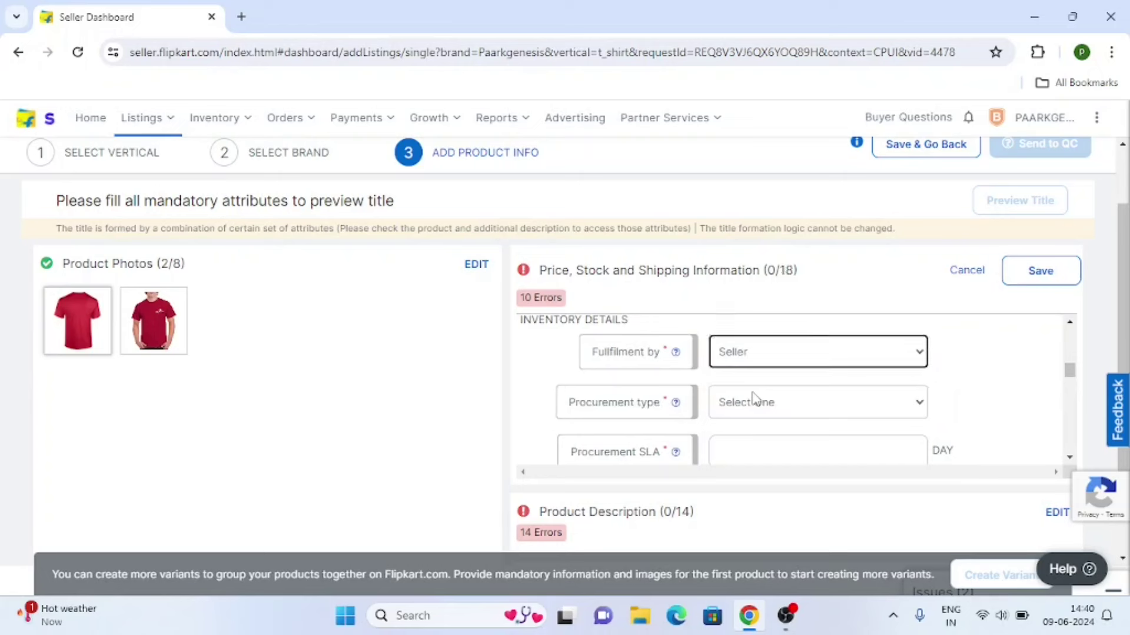
{"action": "left_click", "coordinate": [762, 409]}
{"action": "left_click", "coordinate": [739, 439]}
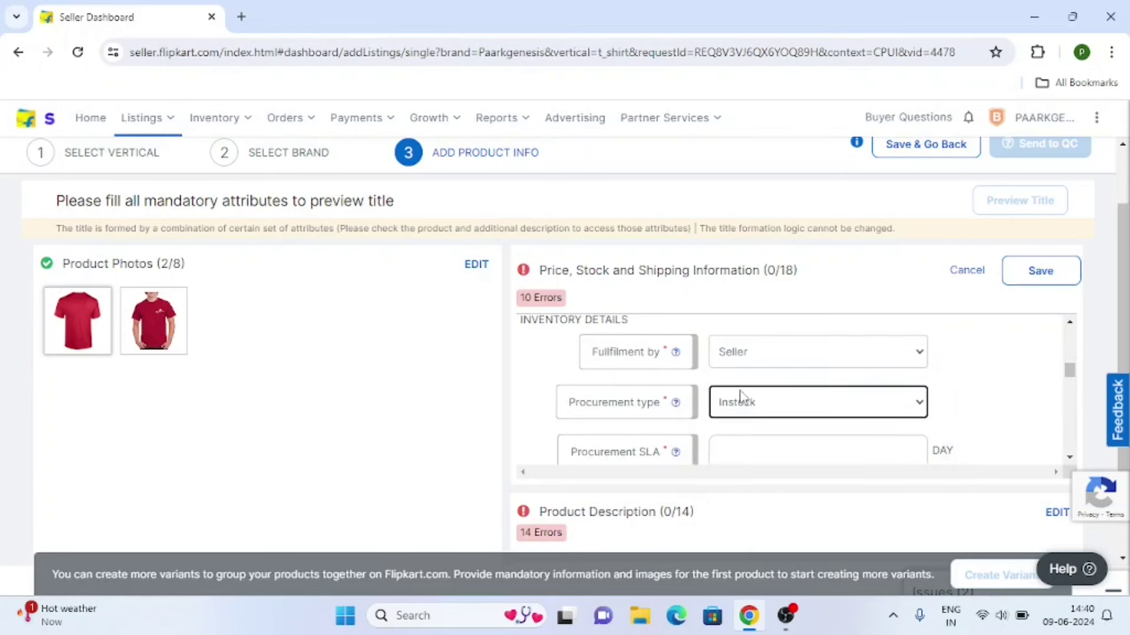
Enter the procurement SLA in days and the stock count for the T-shirt.
{"action": "scroll", "coordinate": [739, 388], "scroll_direction": "down", "scroll_amount": 1}
{"action": "left_click", "coordinate": [740, 376]}
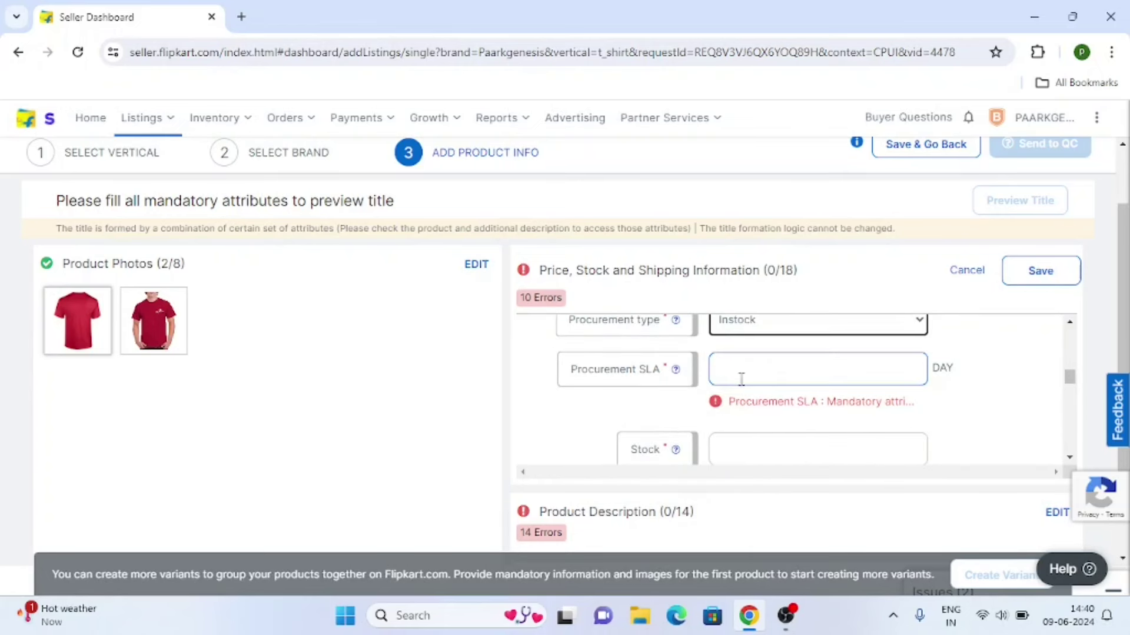
{"action": "scroll", "coordinate": [761, 366], "scroll_direction": "down", "scroll_amount": 1}
{"action": "left_click", "coordinate": [768, 361]}
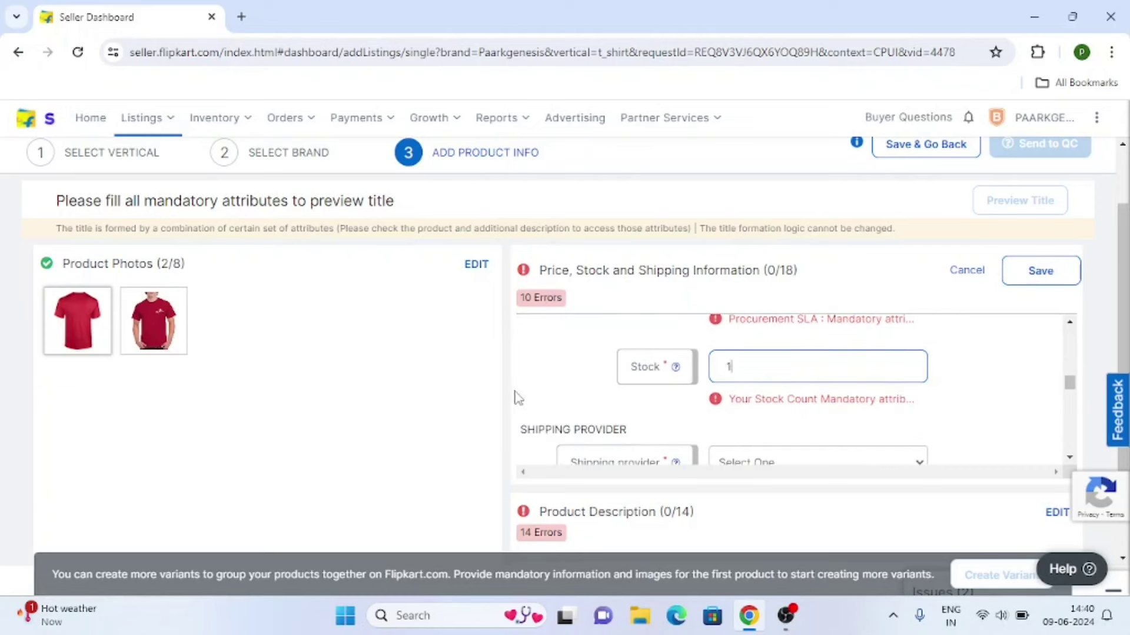
Choose the shipping provider for the T-shirt listing.
{"action": "scroll", "coordinate": [595, 403], "scroll_direction": "down", "scroll_amount": 2}
{"action": "scroll", "coordinate": [746, 328], "scroll_direction": "up", "scroll_amount": 1}
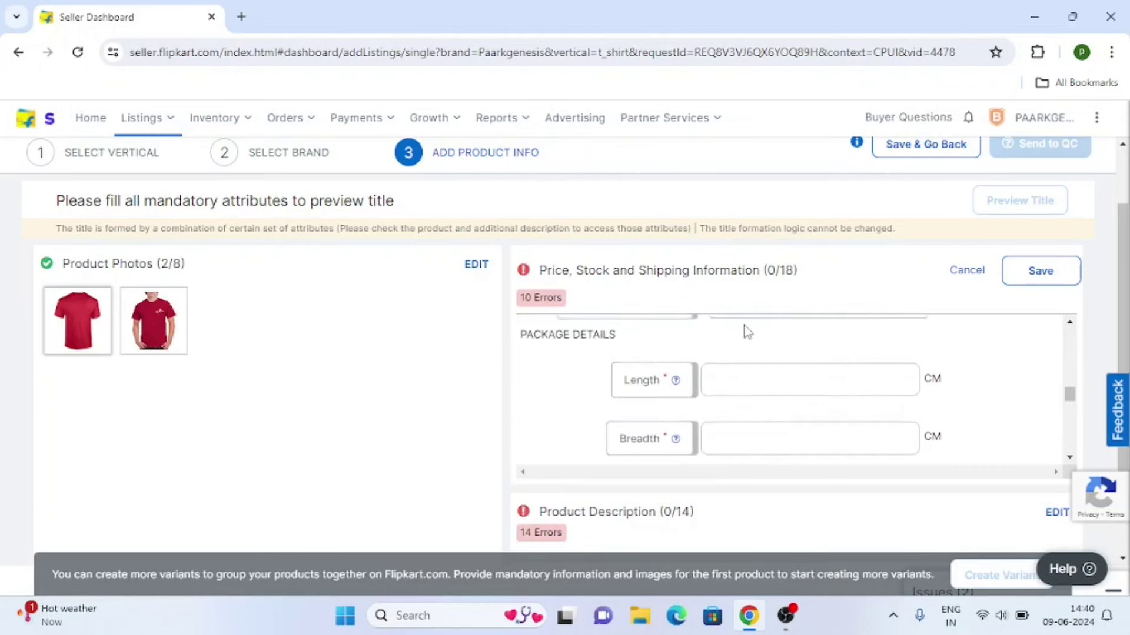
{"action": "left_click", "coordinate": [753, 381]}
{"action": "left_click", "coordinate": [751, 418]}
Set the package length to 35 cm, breadth to 25 cm and height to 5 cm, and enter its weight in kilograms.
{"action": "scroll", "coordinate": [741, 412], "scroll_direction": "down", "scroll_amount": 1}
{"action": "left_click", "coordinate": [731, 371]}
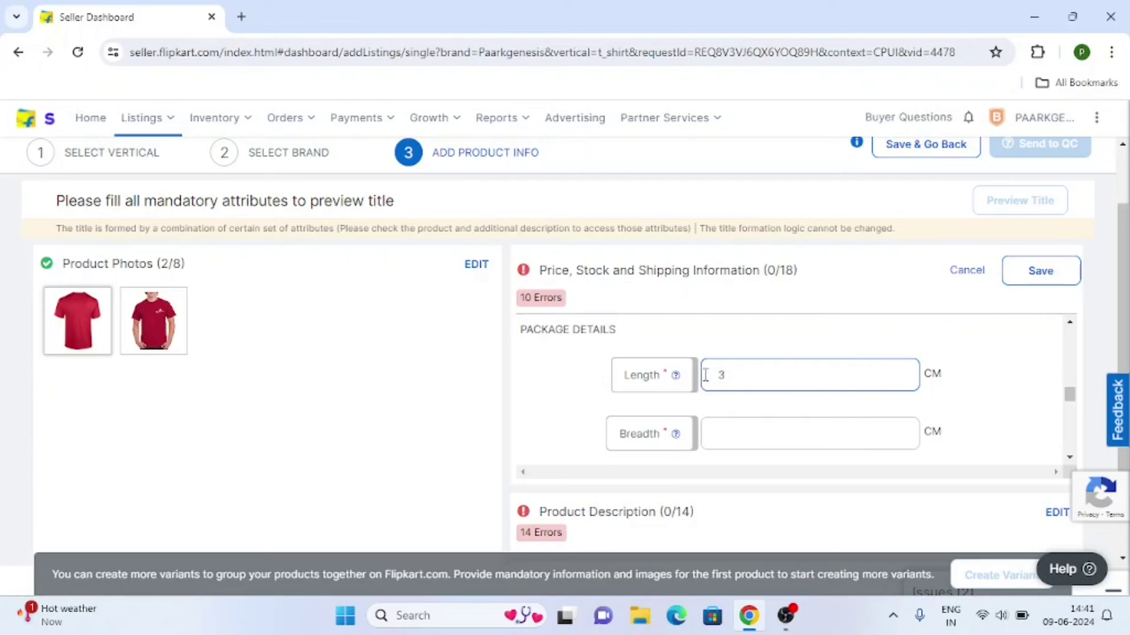
{"action": "left_click", "coordinate": [728, 419]}
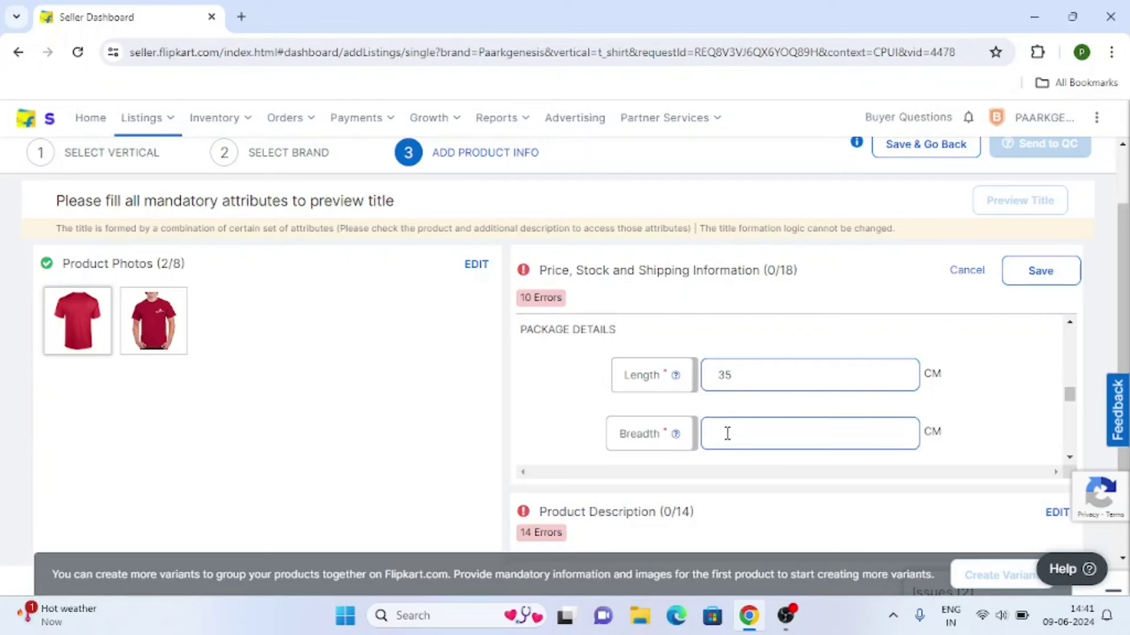
{"action": "type", "text": "25"}
{"action": "scroll", "coordinate": [732, 412], "scroll_direction": "down", "scroll_amount": 3}
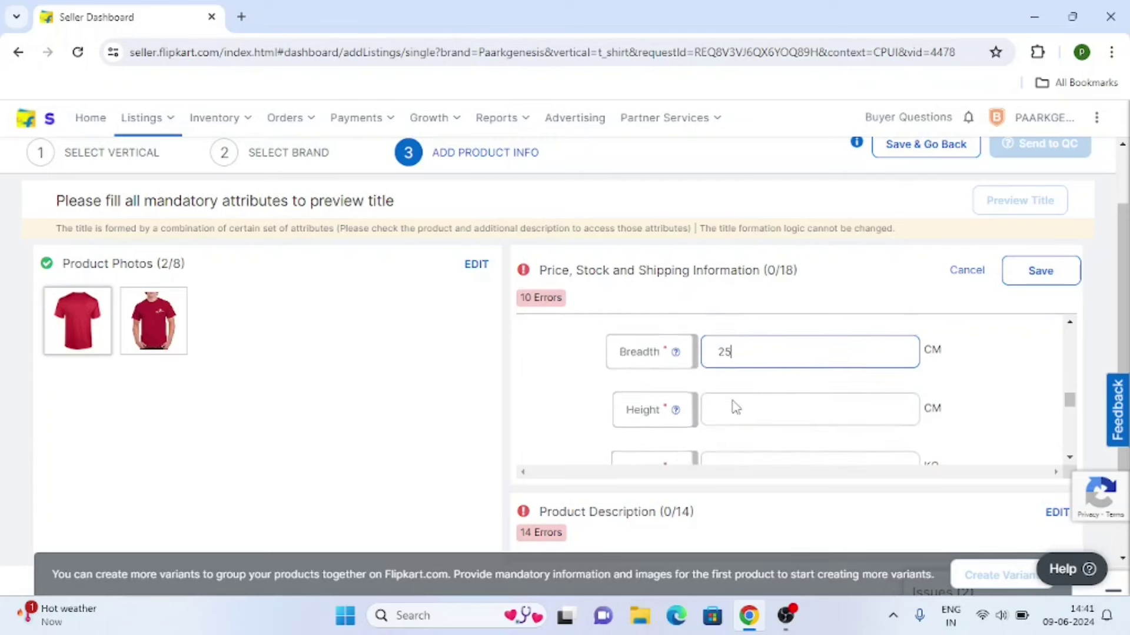
{"action": "left_click", "coordinate": [735, 329]}
{"action": "type", "text": "1"}
{"action": "key", "text": "BackSpace"}
{"action": "type", "text": "5"}
{"action": "left_click", "coordinate": [734, 379]}
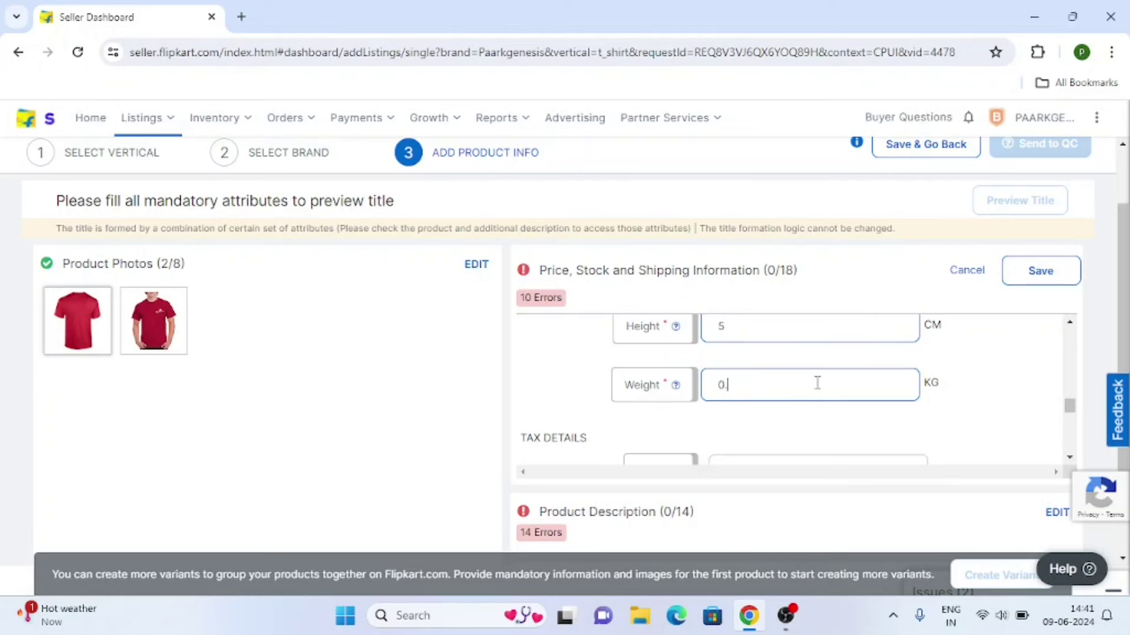
Look up the relevant HSN codes for T-shirts and select 42029900 as the listing's HSN.
{"action": "scroll", "coordinate": [817, 382], "scroll_direction": "down", "scroll_amount": 2}
{"action": "left_click", "coordinate": [764, 386]}
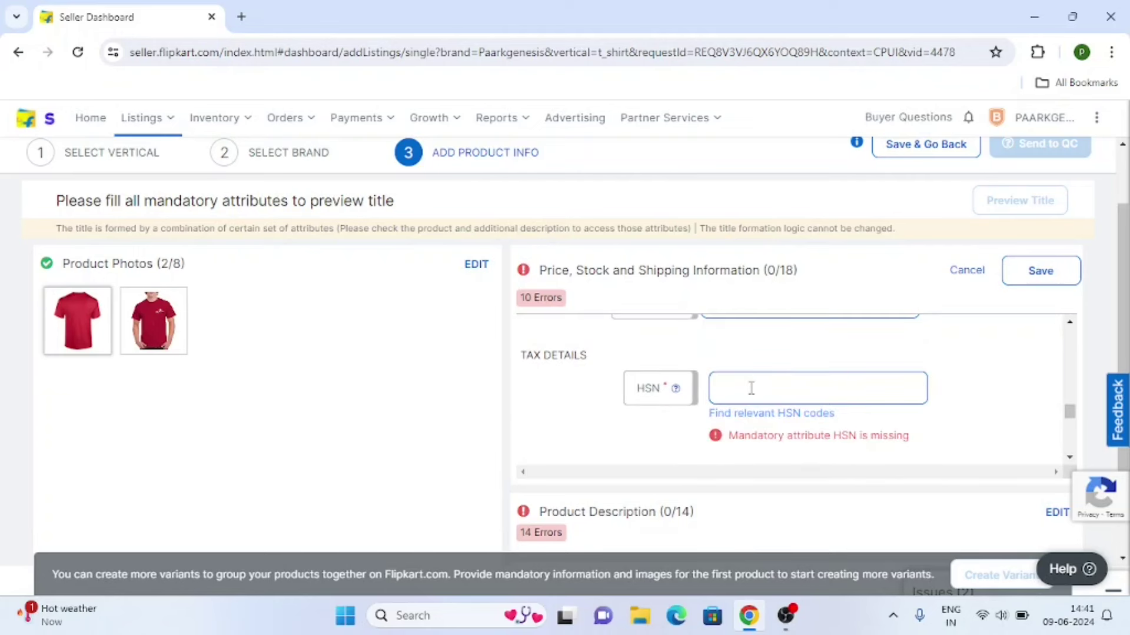
{"action": "left_click", "coordinate": [778, 414]}
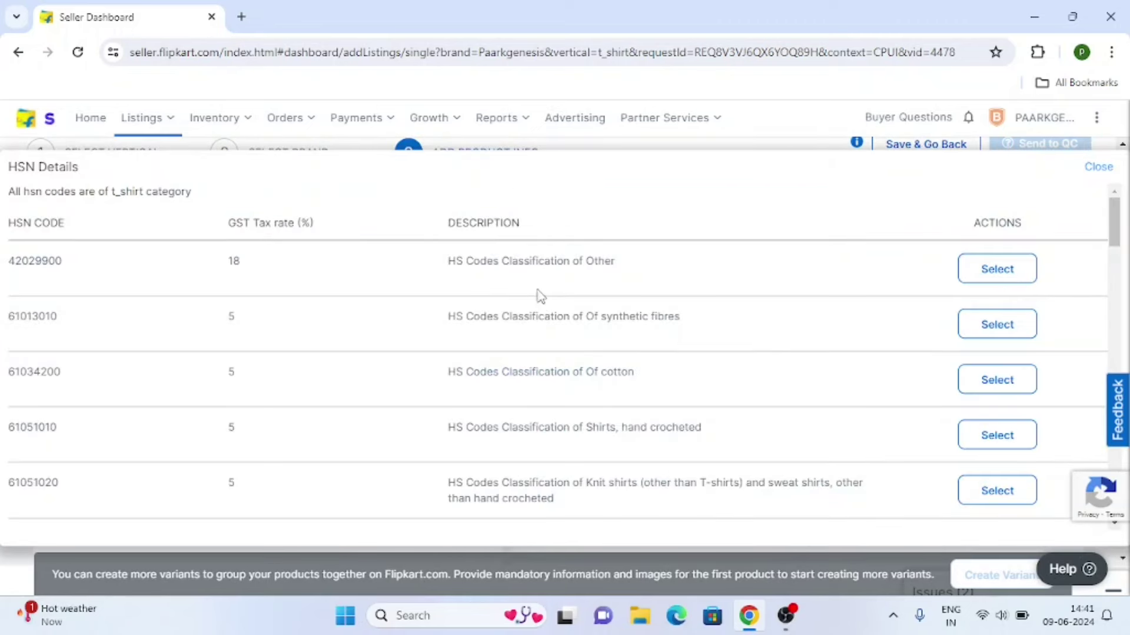
{"action": "left_click", "coordinate": [998, 269]}
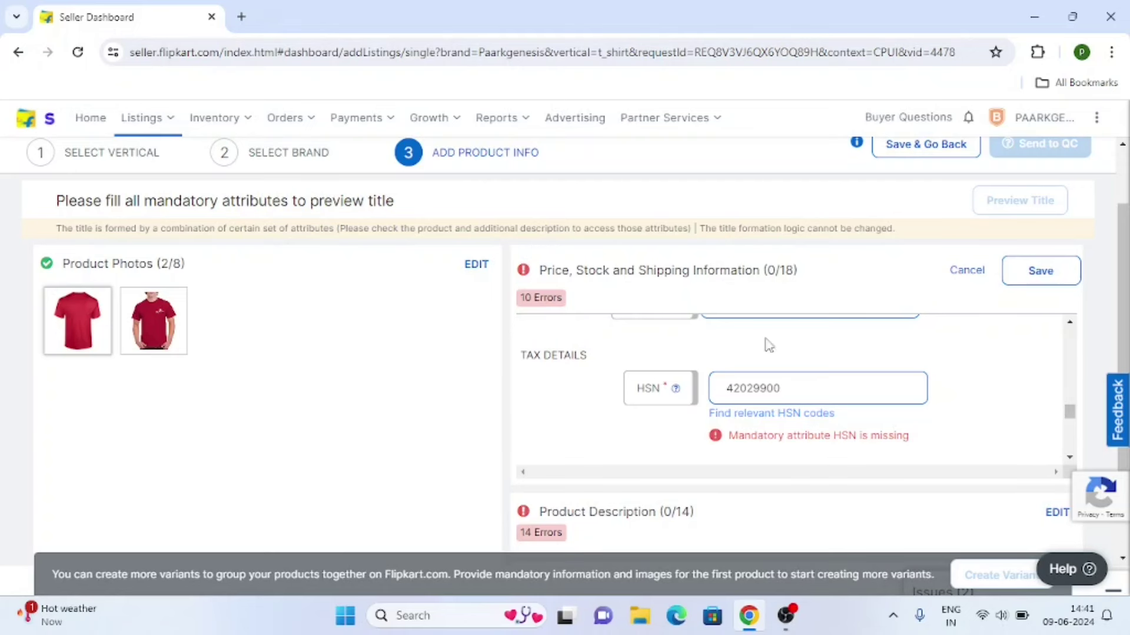
Set the tax code to GST_APPAREL in the tax details, leaving the luxury cess empty.
{"action": "scroll", "coordinate": [701, 397], "scroll_direction": "down", "scroll_amount": 2}
{"action": "scroll", "coordinate": [718, 392], "scroll_direction": "up", "scroll_amount": 2}
{"action": "scroll", "coordinate": [726, 390], "scroll_direction": "down", "scroll_amount": 2}
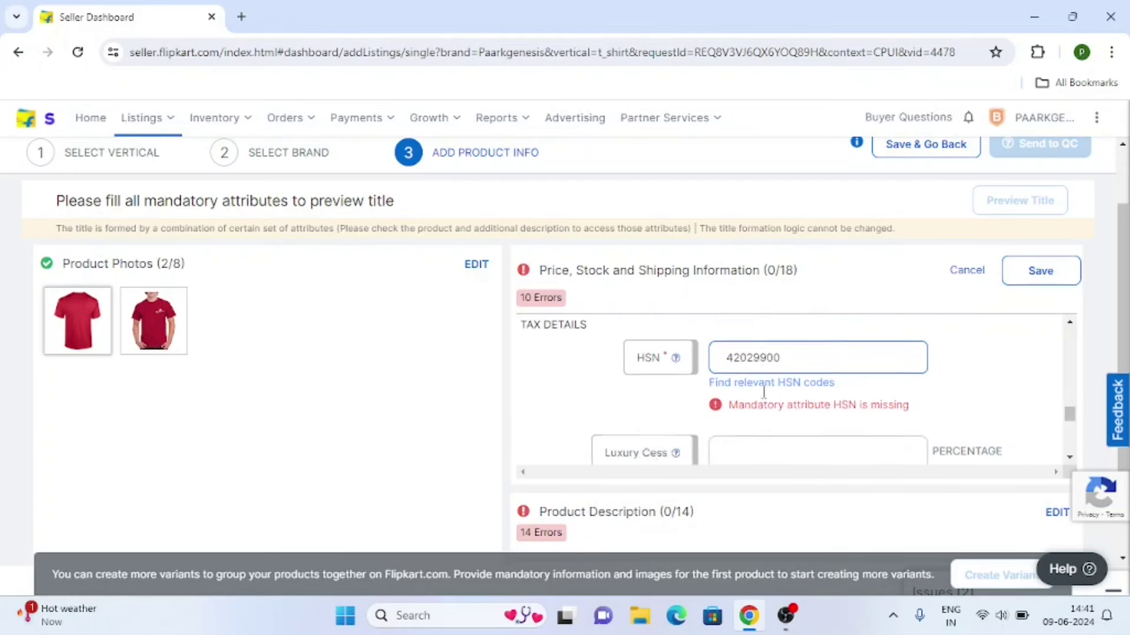
{"action": "scroll", "coordinate": [643, 394], "scroll_direction": "up", "scroll_amount": 2}
{"action": "scroll", "coordinate": [726, 396], "scroll_direction": "down", "scroll_amount": 4}
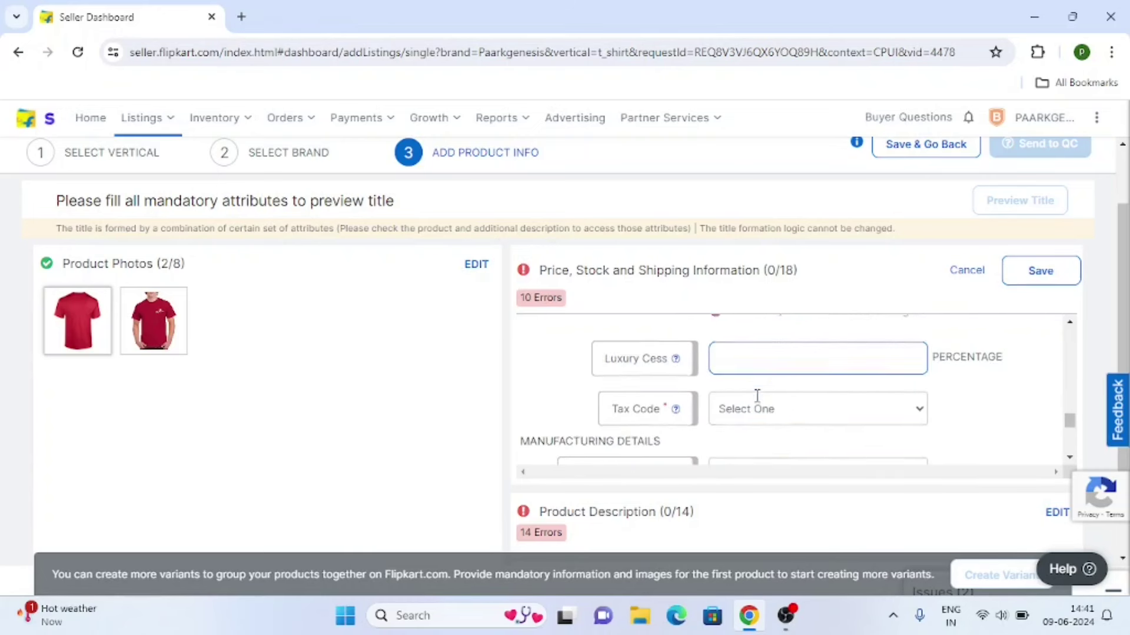
{"action": "left_click", "coordinate": [767, 369]}
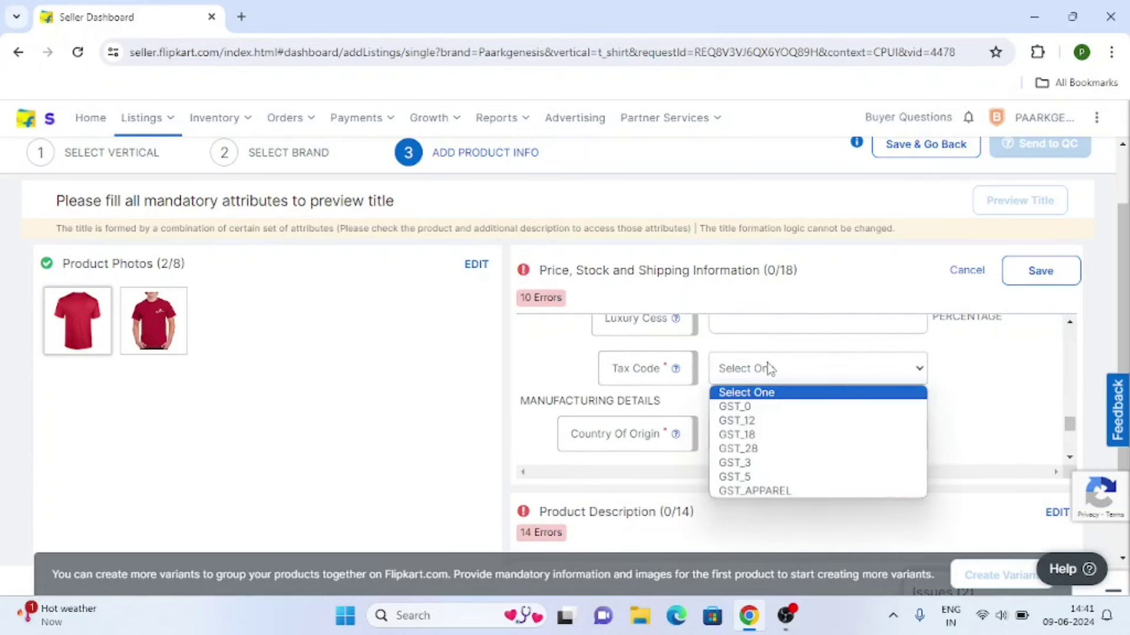
{"action": "left_click", "coordinate": [765, 490]}
{"action": "scroll", "coordinate": [692, 438], "scroll_direction": "down", "scroll_amount": 1}
{"action": "scroll", "coordinate": [783, 367], "scroll_direction": "up", "scroll_amount": 1}
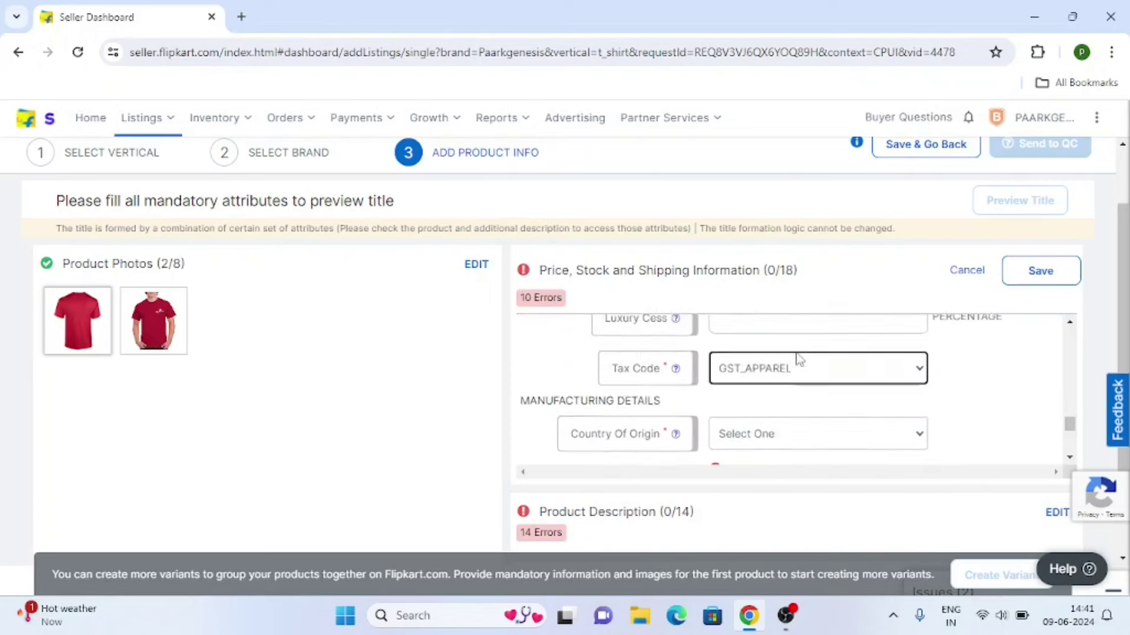
Set the country of origin to India in the manufacturing details.
{"action": "scroll", "coordinate": [653, 383], "scroll_direction": "down", "scroll_amount": 1}
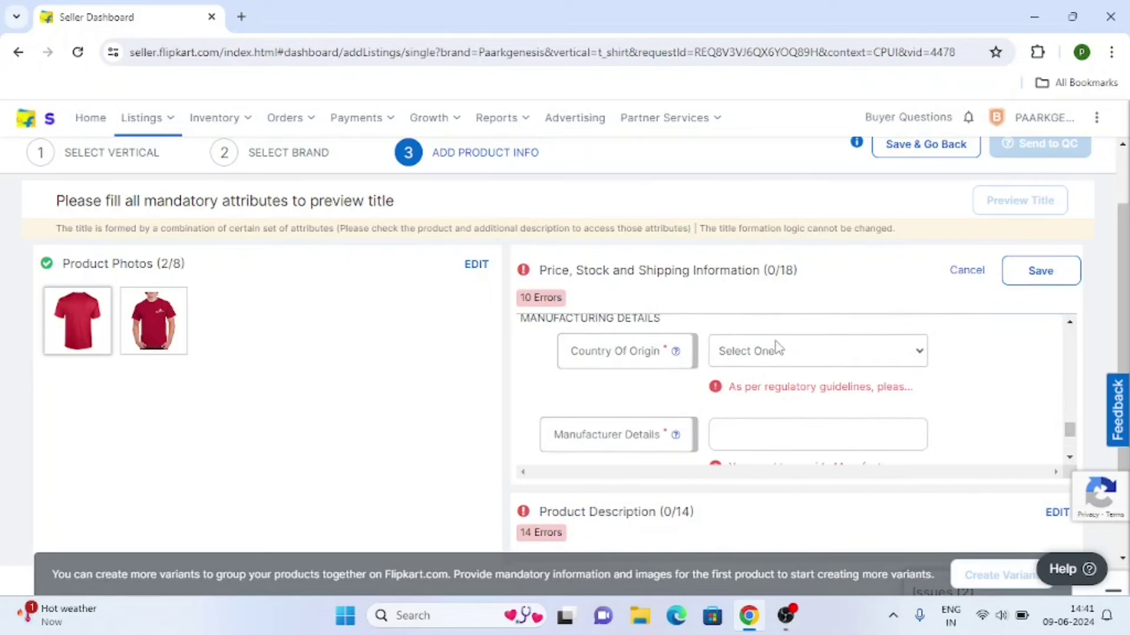
{"action": "left_click", "coordinate": [775, 351]}
{"action": "scroll", "coordinate": [740, 261], "scroll_direction": "down", "scroll_amount": 2}
{"action": "scroll", "coordinate": [739, 261], "scroll_direction": "down", "scroll_amount": 20}
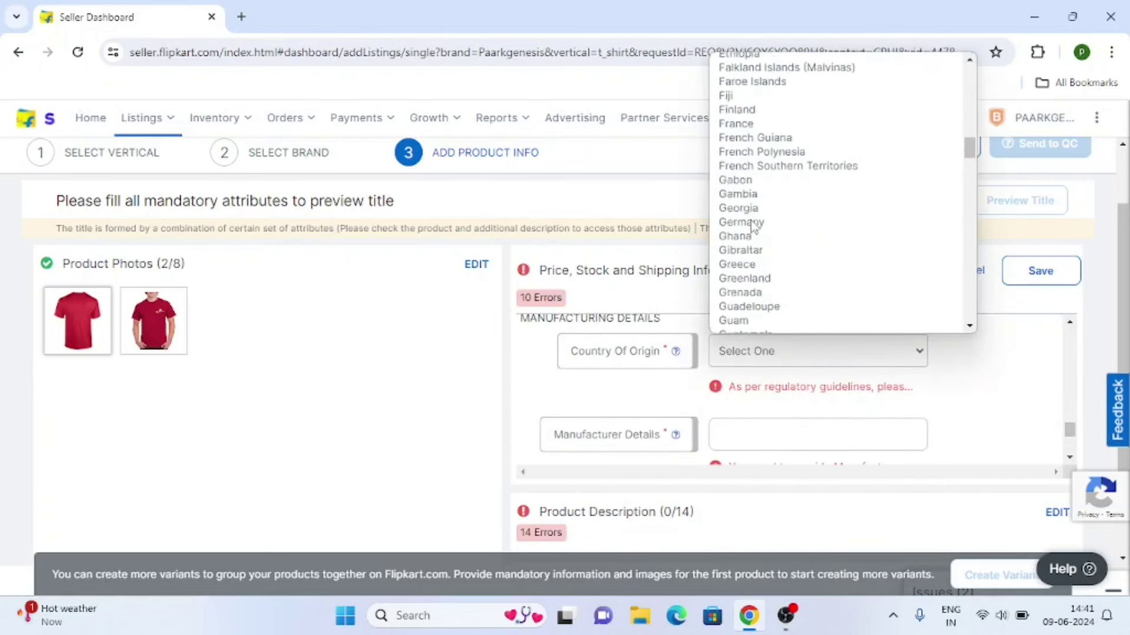
{"action": "scroll", "coordinate": [754, 141], "scroll_direction": "down", "scroll_amount": 5}
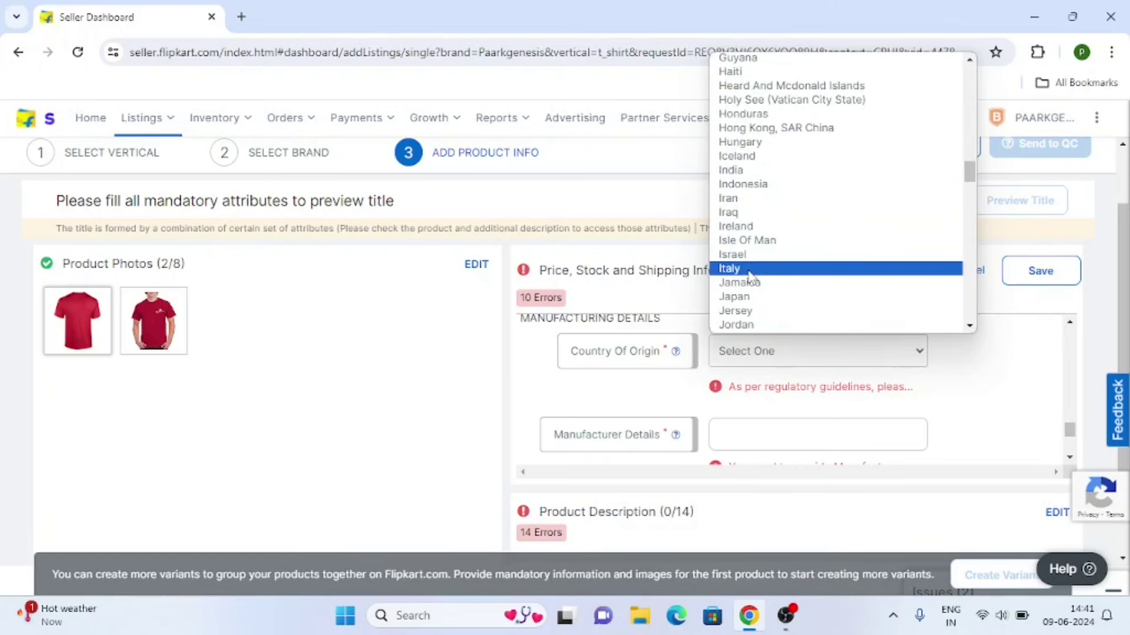
{"action": "left_click", "coordinate": [736, 171]}
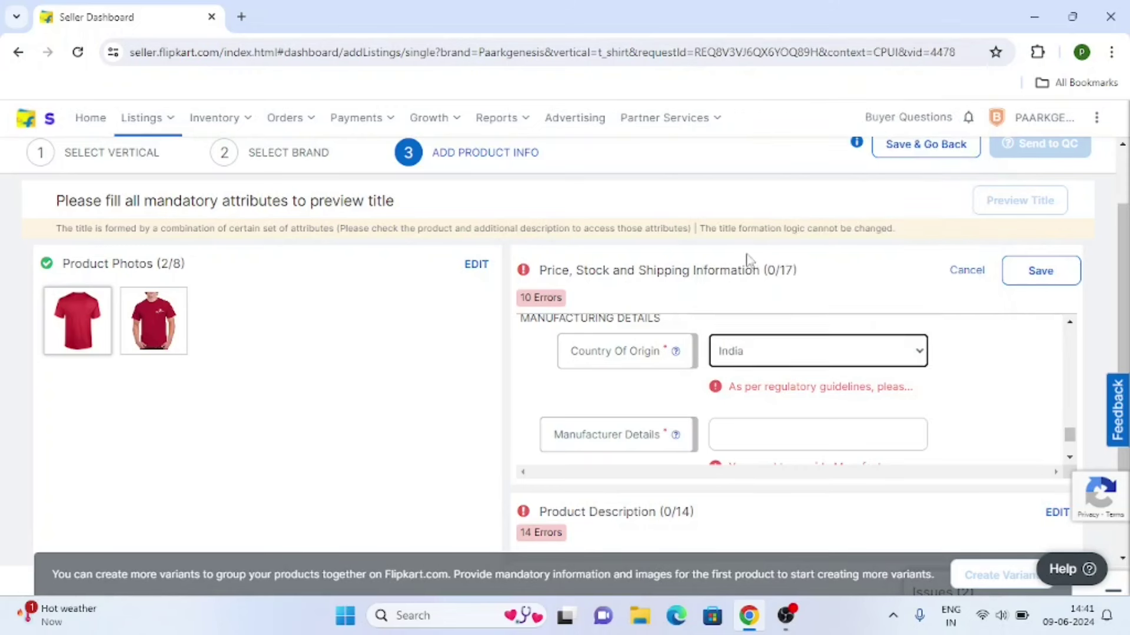
Fill in the manufacturer and packer details from the suggested earlier entries and save the Price, Stock and Shipping Information section.
{"action": "scroll", "coordinate": [750, 317], "scroll_direction": "down", "scroll_amount": 2}
{"action": "left_click", "coordinate": [730, 361]}
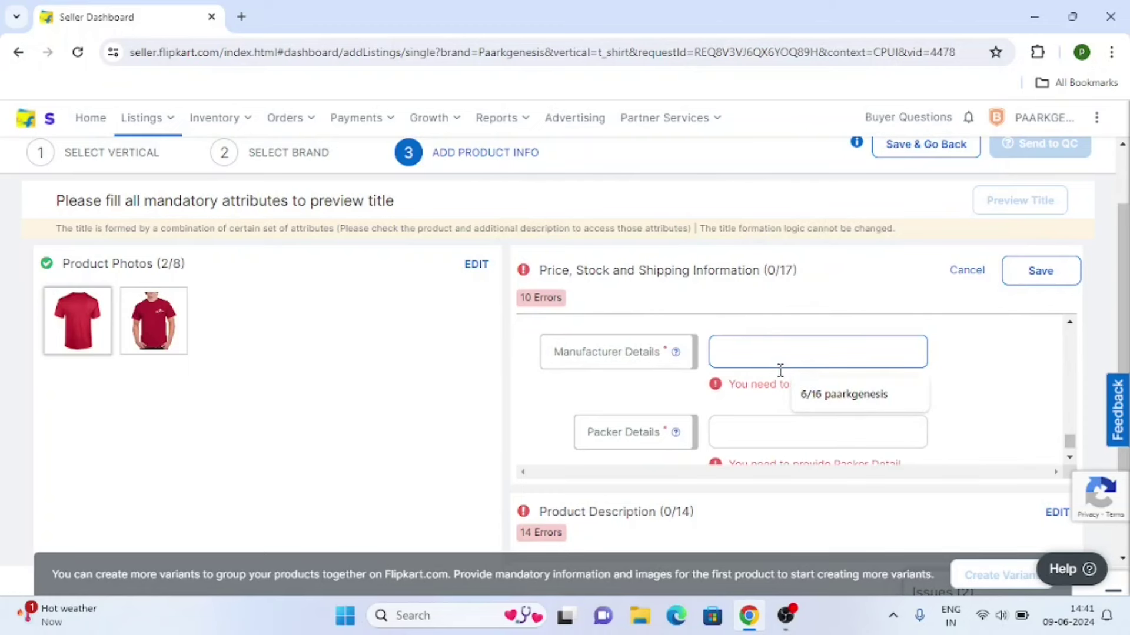
{"action": "left_click", "coordinate": [853, 397]}
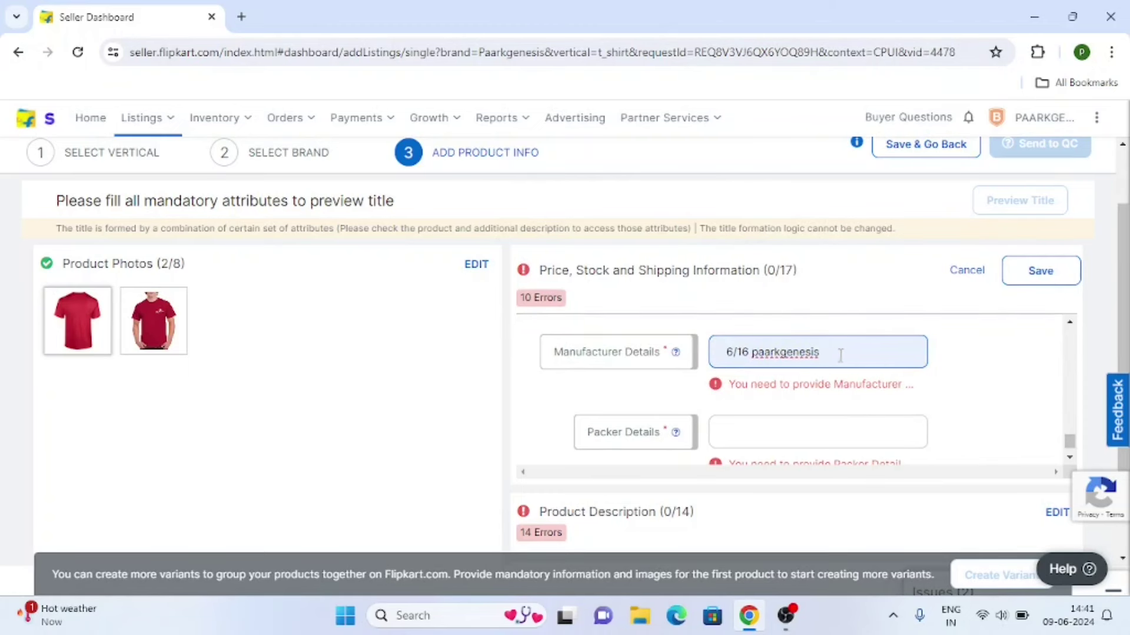
{"action": "scroll", "coordinate": [835, 365], "scroll_direction": "down", "scroll_amount": 1}
{"action": "left_click", "coordinate": [731, 402]}
{"action": "left_click", "coordinate": [828, 439]}
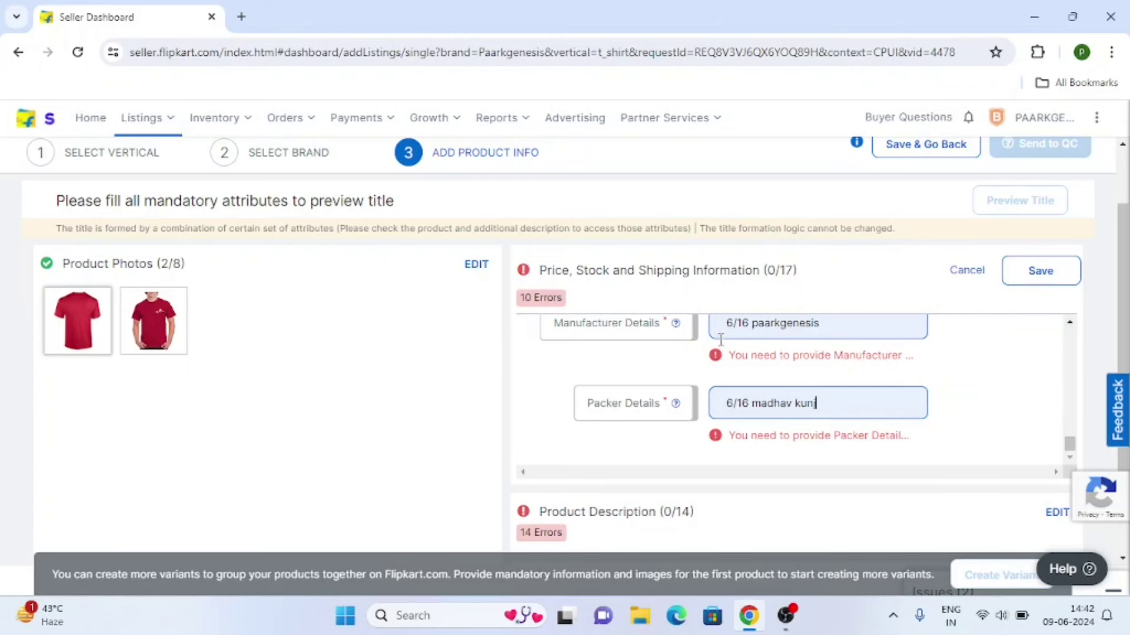
{"action": "left_click", "coordinate": [1042, 279]}
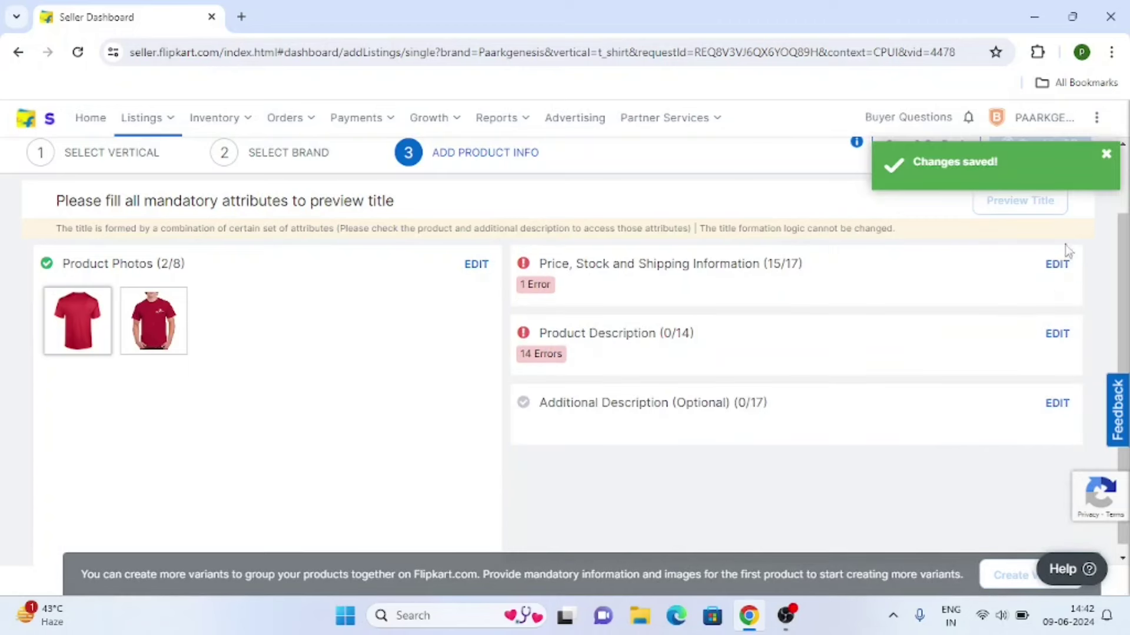
Reopen the Price, Stock and Shipping Information section for editing and select the GST_APPAREL tax code again.
{"action": "left_click", "coordinate": [1057, 264]}
{"action": "scroll", "coordinate": [692, 412], "scroll_direction": "down", "scroll_amount": 5}
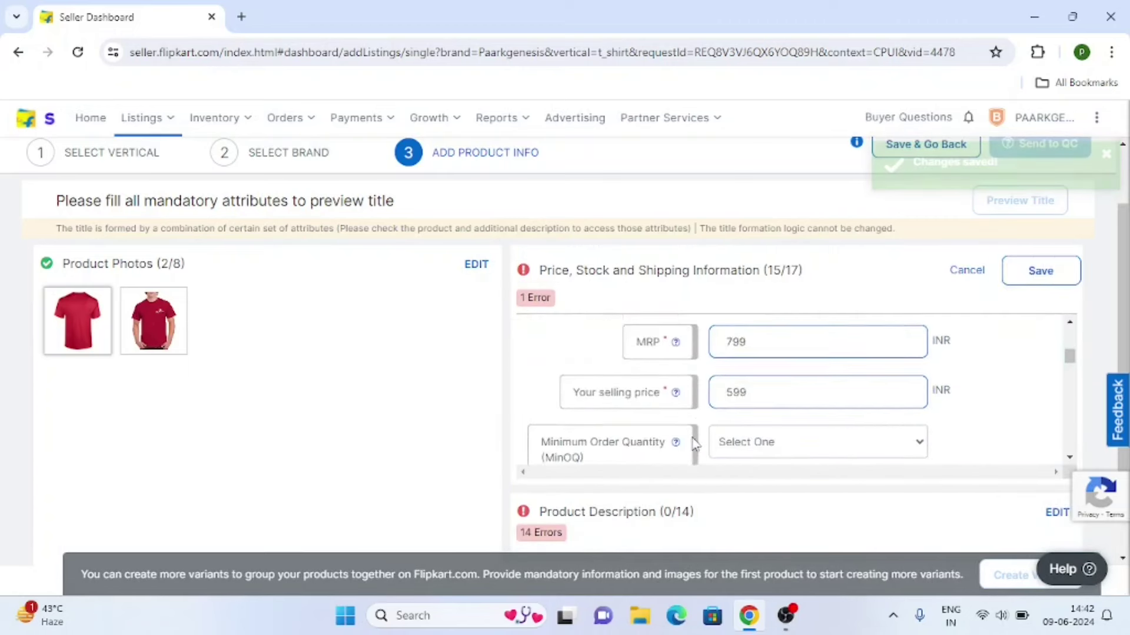
{"action": "scroll", "coordinate": [692, 392], "scroll_direction": "down", "scroll_amount": 10}
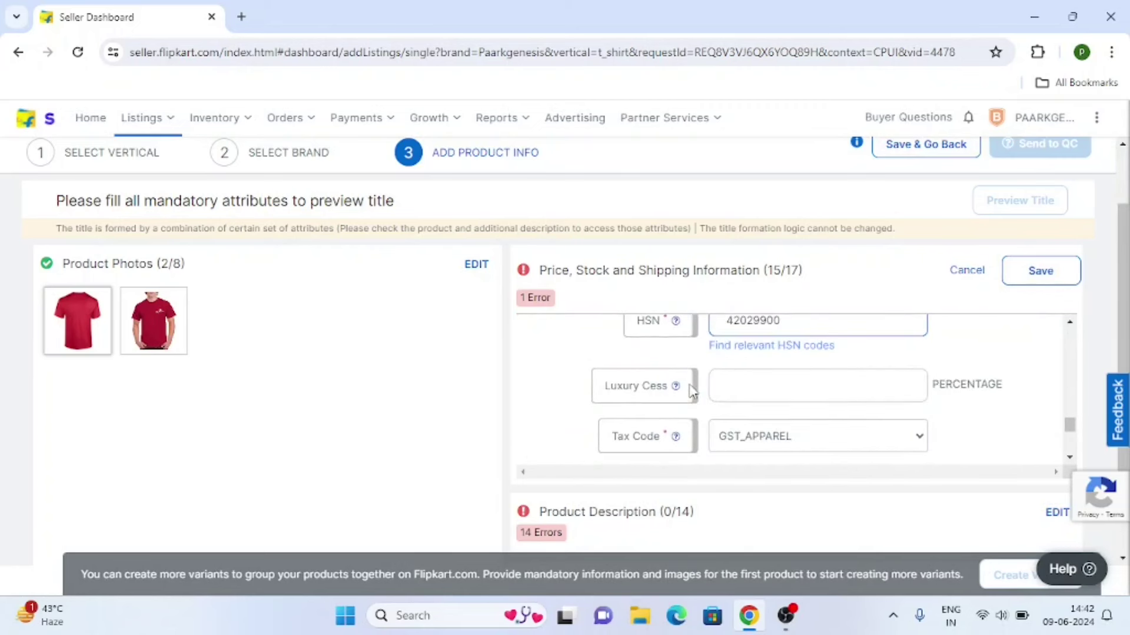
{"action": "scroll", "coordinate": [693, 391], "scroll_direction": "up", "scroll_amount": 1}
{"action": "left_click", "coordinate": [789, 359]}
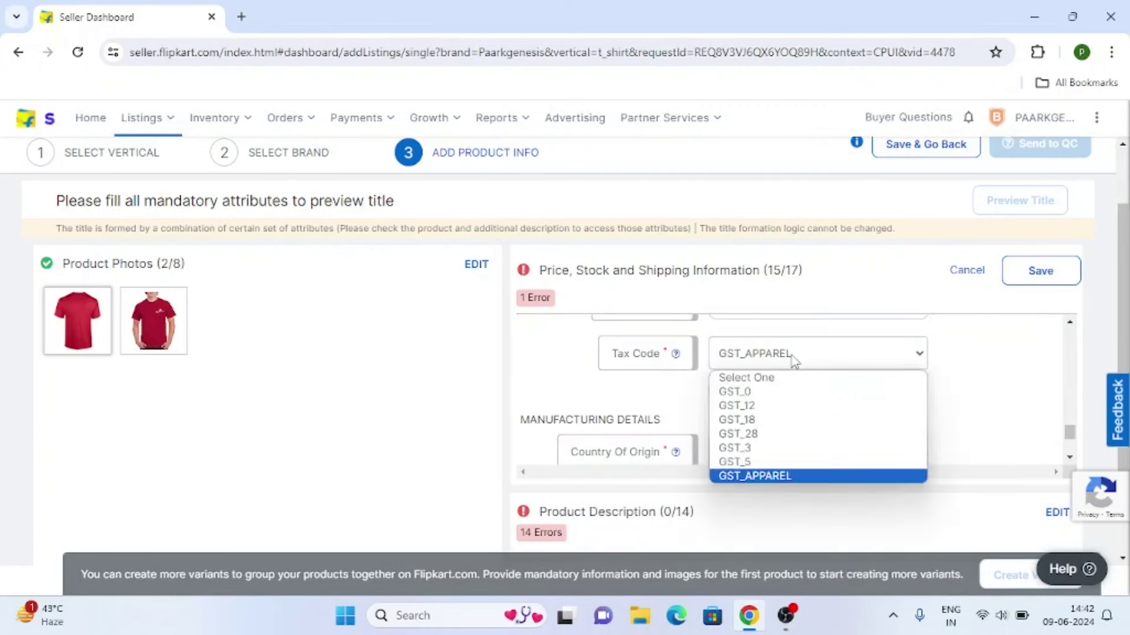
{"action": "left_click", "coordinate": [776, 475]}
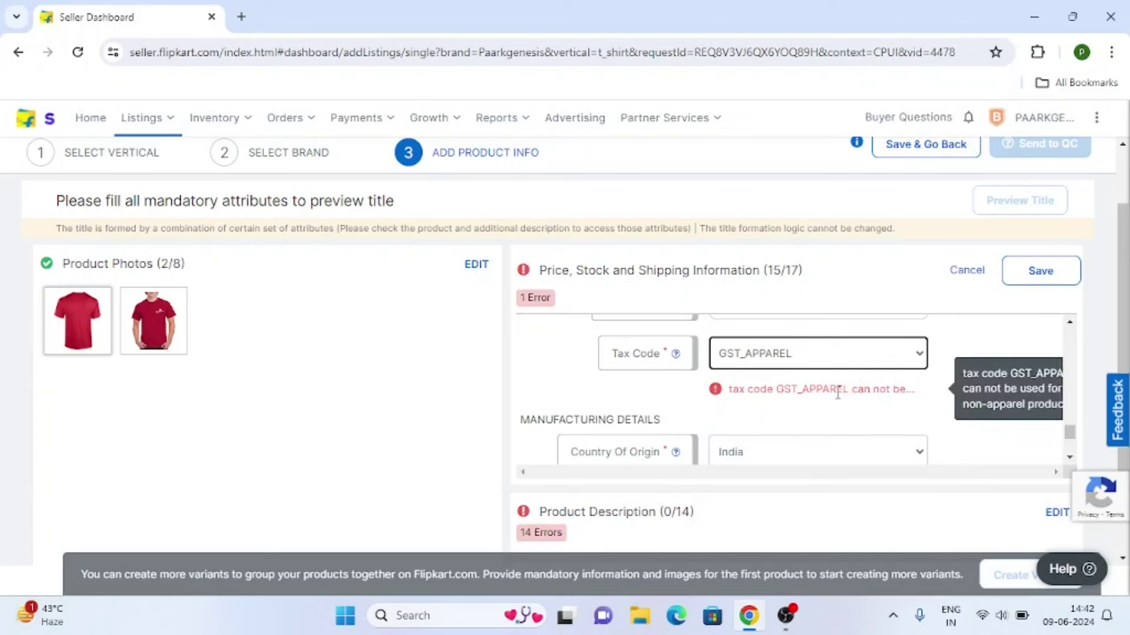
Change the tax code to GST_18 and save the Price, Stock and Shipping Information section.
{"action": "left_click", "coordinate": [759, 361]}
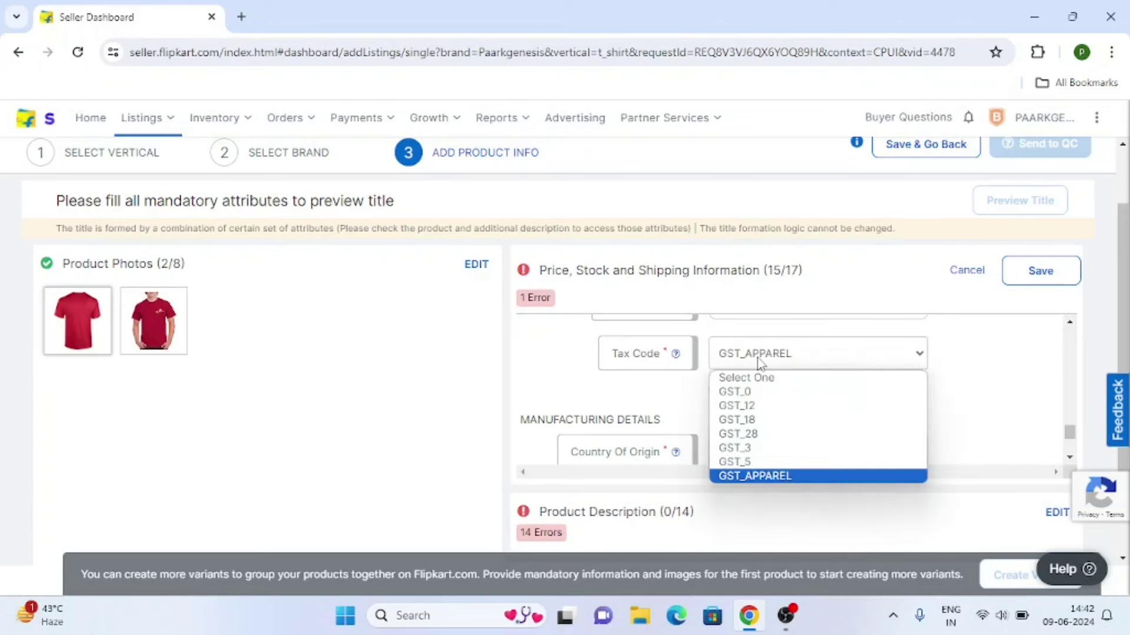
{"action": "left_click", "coordinate": [758, 426]}
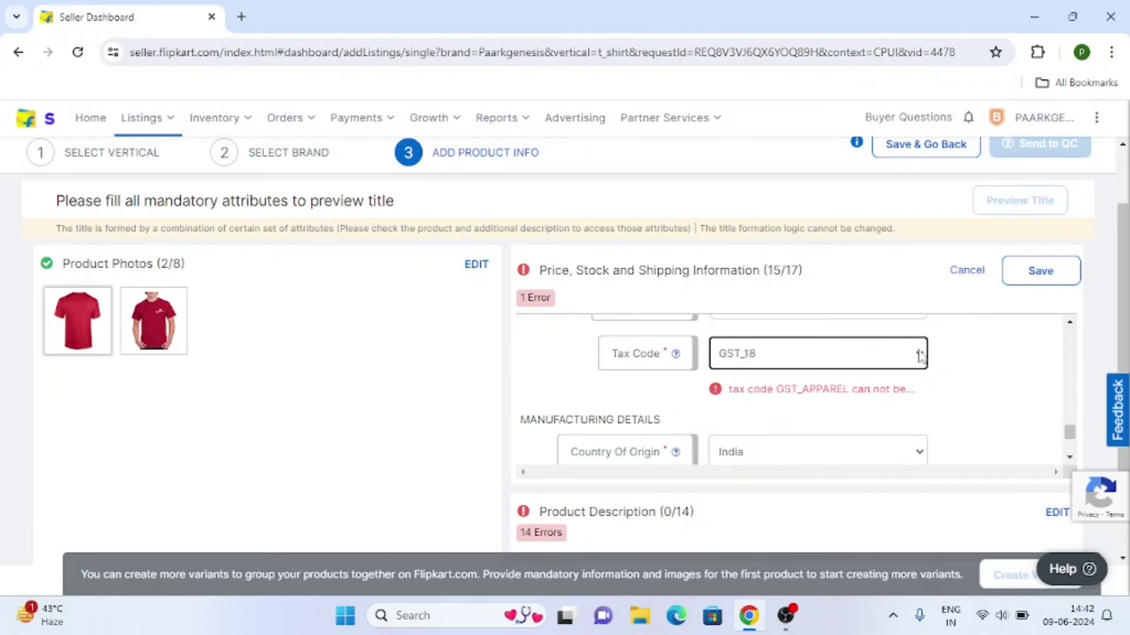
{"action": "left_click", "coordinate": [1033, 285]}
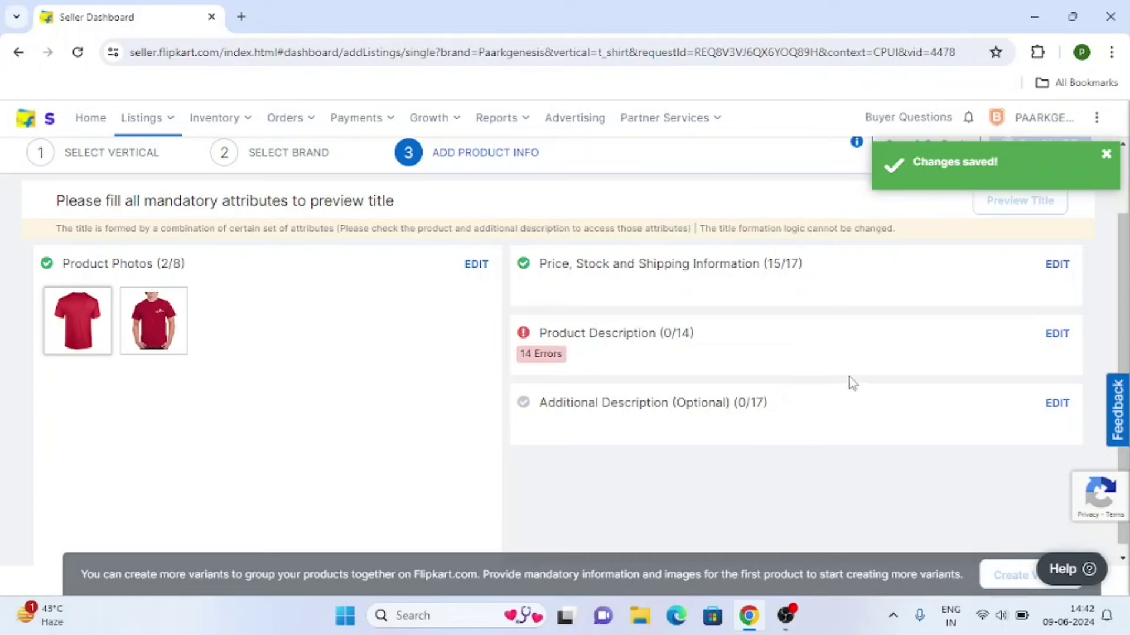
Open the Product Description section for editing, set the type to Round Neck and enter redtshirtxu as the style code.
{"action": "left_click", "coordinate": [1057, 333]}
{"action": "scroll", "coordinate": [596, 432], "scroll_direction": "down", "scroll_amount": 1}
{"action": "scroll", "coordinate": [759, 391], "scroll_direction": "up", "scroll_amount": 1}
{"action": "scroll", "coordinate": [882, 441], "scroll_direction": "down", "scroll_amount": 1}
{"action": "scroll", "coordinate": [771, 453], "scroll_direction": "up", "scroll_amount": 1}
{"action": "left_click", "coordinate": [746, 442]}
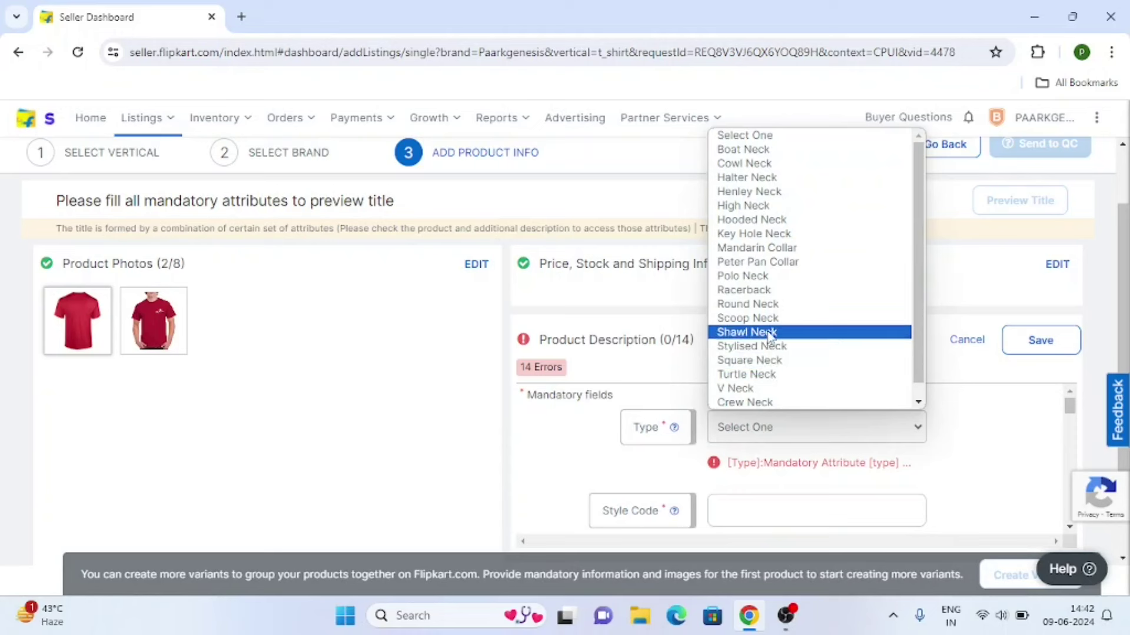
{"action": "left_click", "coordinate": [759, 304]}
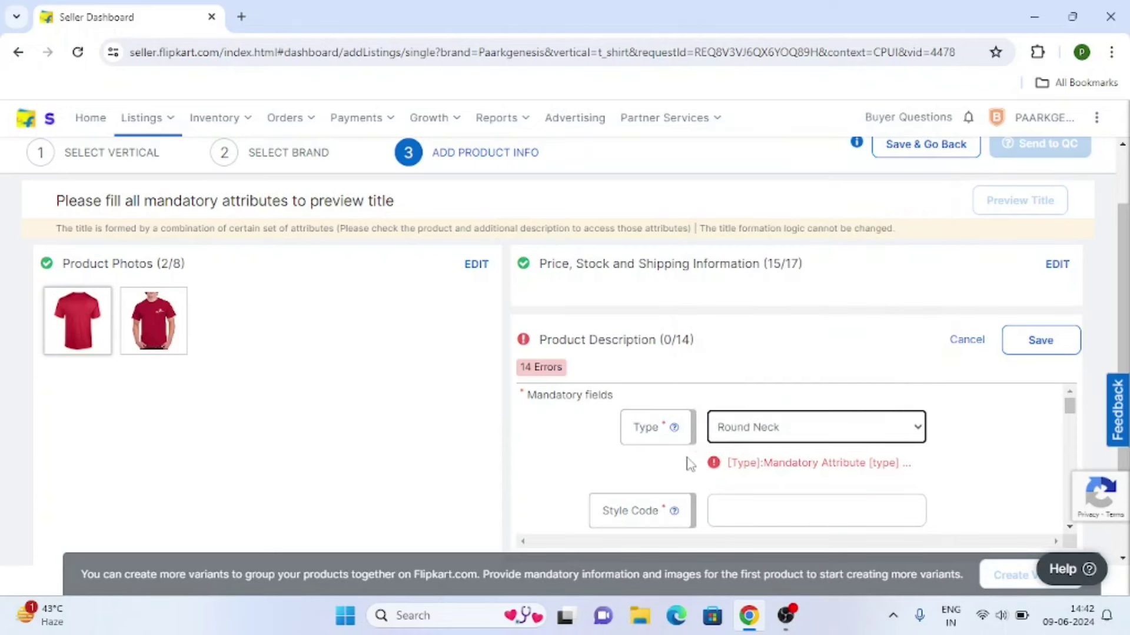
{"action": "scroll", "coordinate": [675, 452], "scroll_direction": "down", "scroll_amount": 1}
{"action": "left_click", "coordinate": [733, 423]}
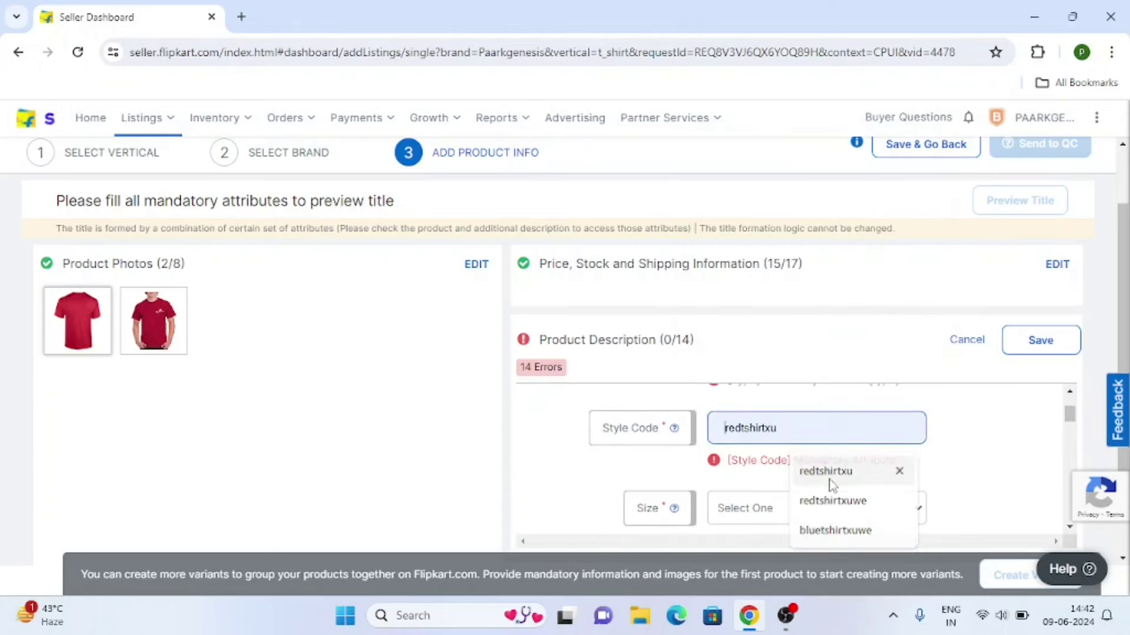
{"action": "left_click", "coordinate": [802, 472]}
Set the T-shirt's size to M and its pattern to Solid in the product description.
{"action": "scroll", "coordinate": [791, 430], "scroll_direction": "down", "scroll_amount": 1}
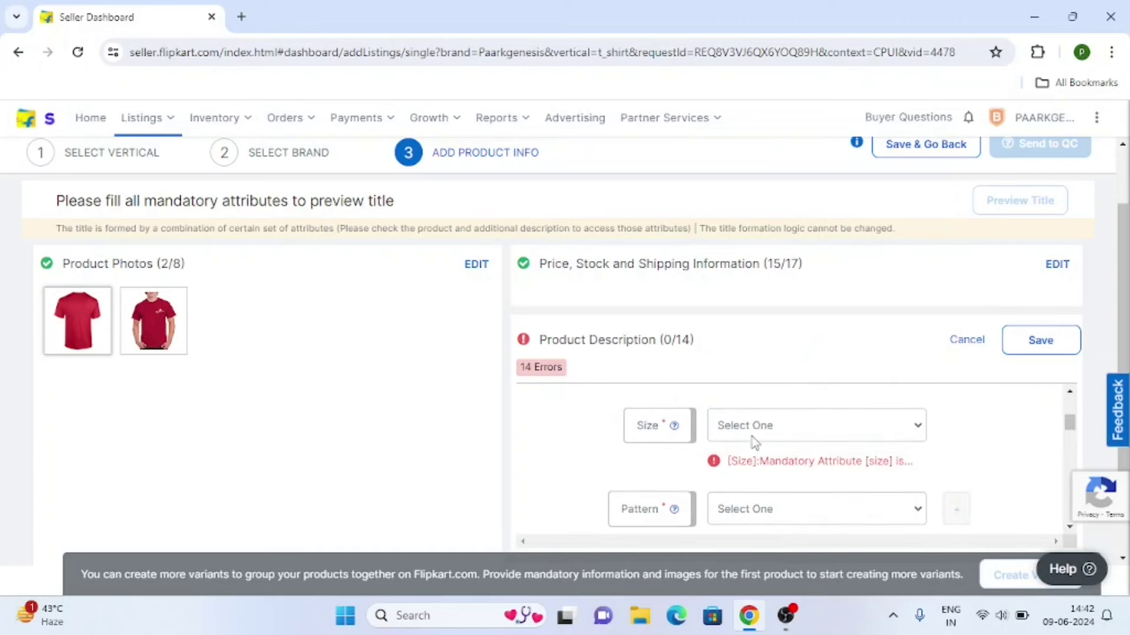
{"action": "left_click", "coordinate": [750, 433]}
{"action": "left_click", "coordinate": [742, 233]}
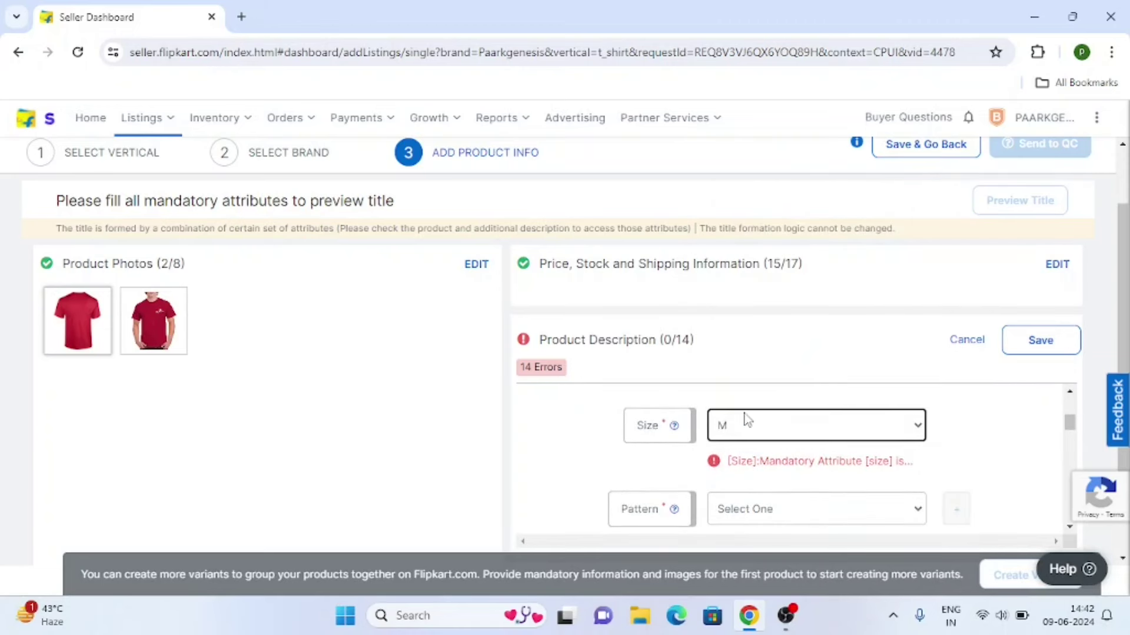
{"action": "scroll", "coordinate": [745, 419], "scroll_direction": "down", "scroll_amount": 1}
{"action": "left_click", "coordinate": [746, 438]}
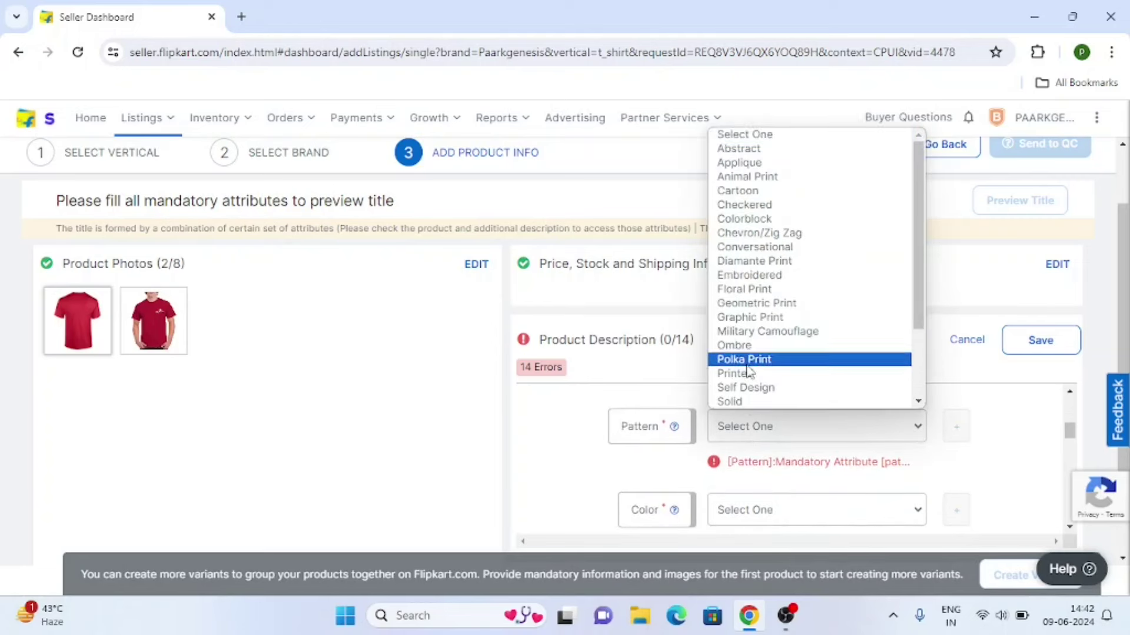
{"action": "left_click", "coordinate": [751, 405]}
Set the color to Red and the fabric to Pure Cotton in the product description.
{"action": "scroll", "coordinate": [735, 438], "scroll_direction": "down", "scroll_amount": 1}
{"action": "left_click", "coordinate": [745, 427]}
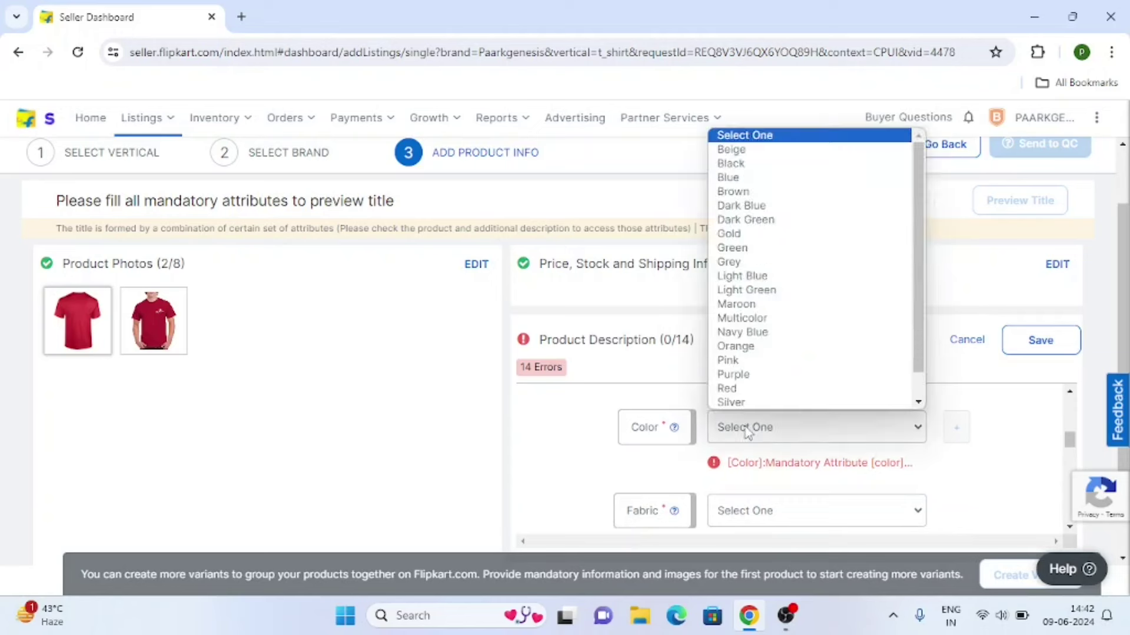
{"action": "left_click", "coordinate": [738, 393]}
{"action": "scroll", "coordinate": [729, 444], "scroll_direction": "down", "scroll_amount": 1}
{"action": "left_click", "coordinate": [732, 439]}
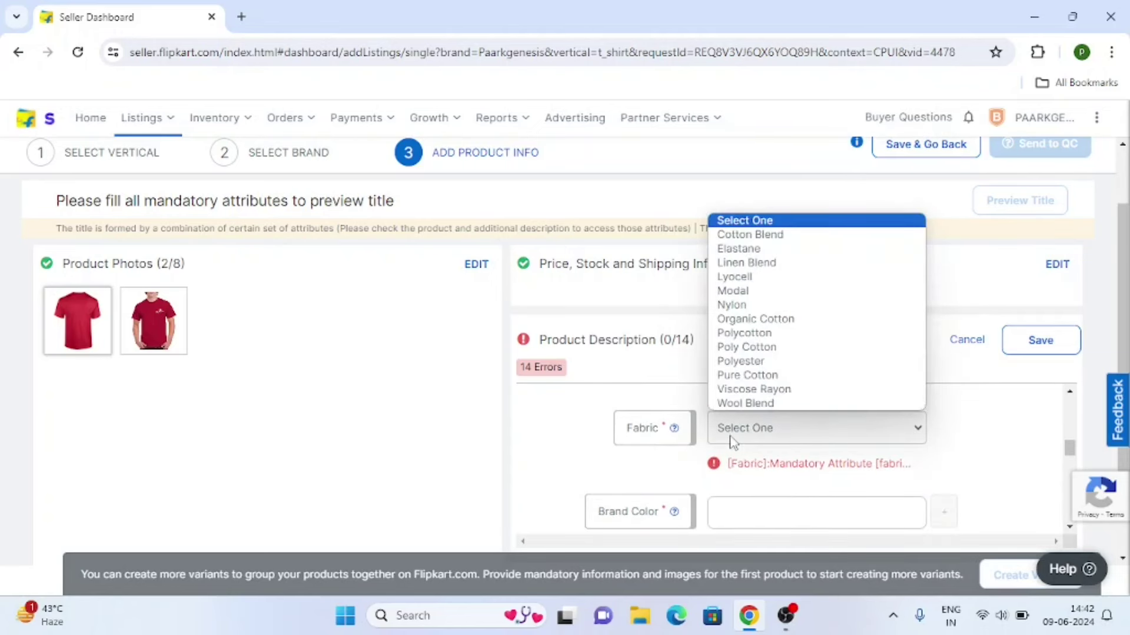
{"action": "left_click", "coordinate": [758, 375]}
Enter red as the brand color and set Ideal For to Men.
{"action": "scroll", "coordinate": [651, 416], "scroll_direction": "down", "scroll_amount": 1}
{"action": "left_click", "coordinate": [766, 422]}
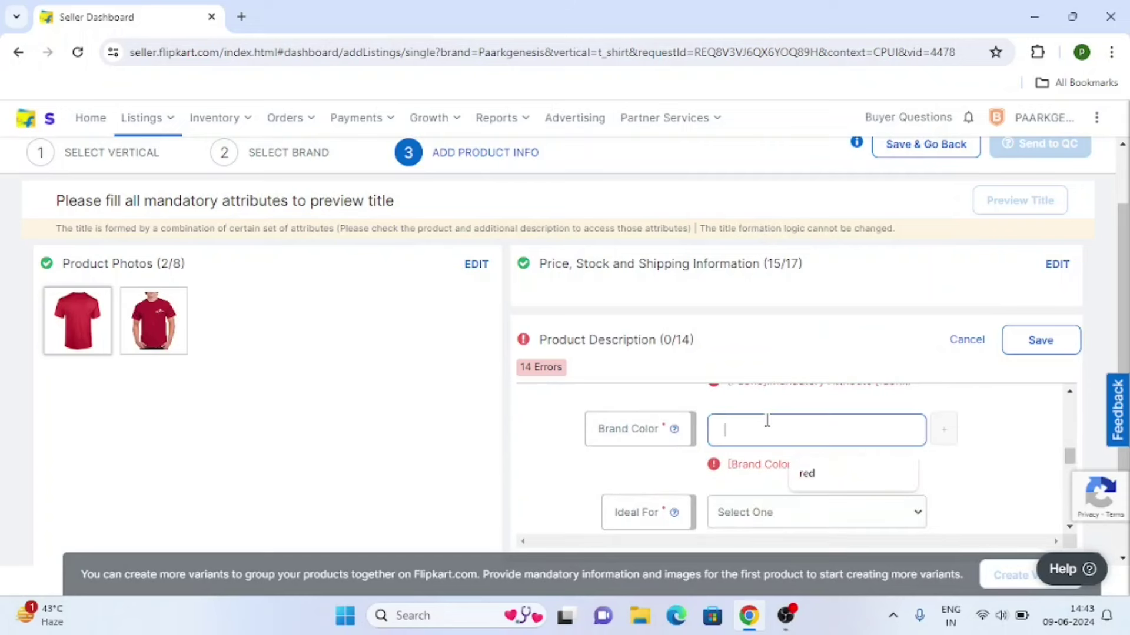
{"action": "left_click", "coordinate": [820, 476]}
{"action": "scroll", "coordinate": [684, 470], "scroll_direction": "down", "scroll_amount": 1}
{"action": "left_click", "coordinate": [735, 434]}
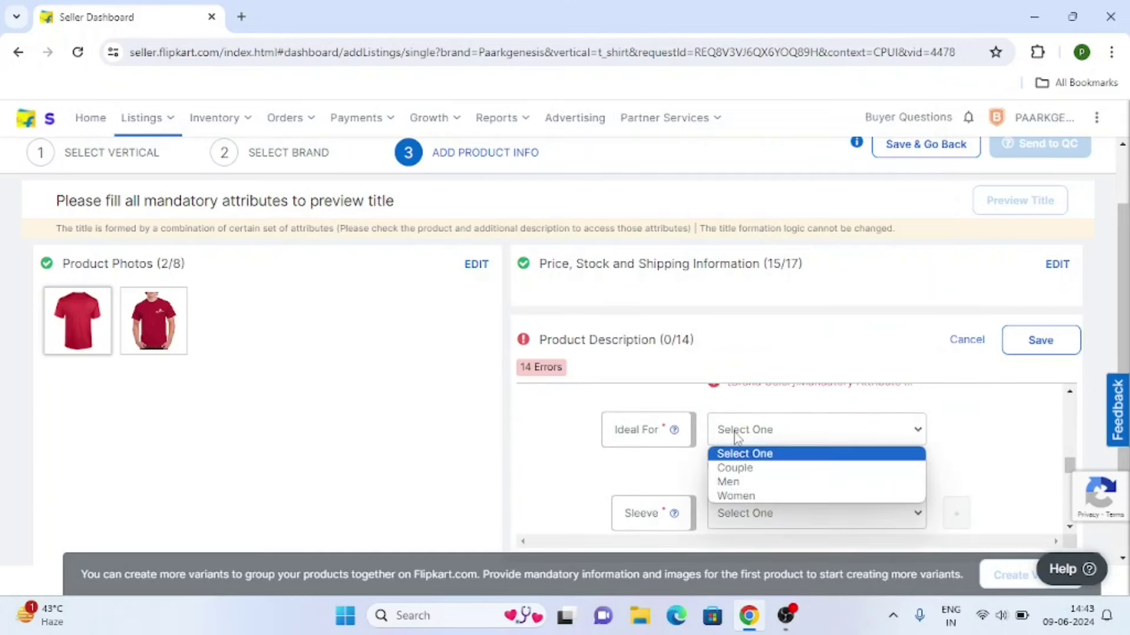
{"action": "left_click", "coordinate": [735, 482]}
Set the sleeve to Half Sleeve and choose an occasion for the T-shirt.
{"action": "scroll", "coordinate": [652, 467], "scroll_direction": "down", "scroll_amount": 1}
{"action": "left_click", "coordinate": [746, 436]}
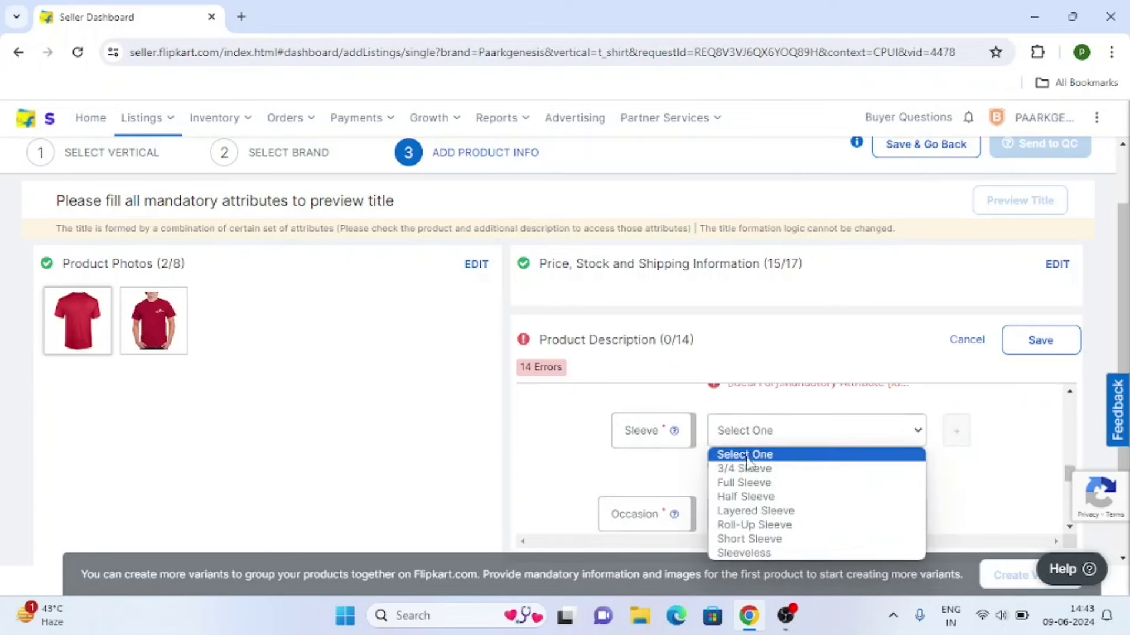
{"action": "left_click", "coordinate": [748, 497]}
{"action": "scroll", "coordinate": [655, 474], "scroll_direction": "down", "scroll_amount": 1}
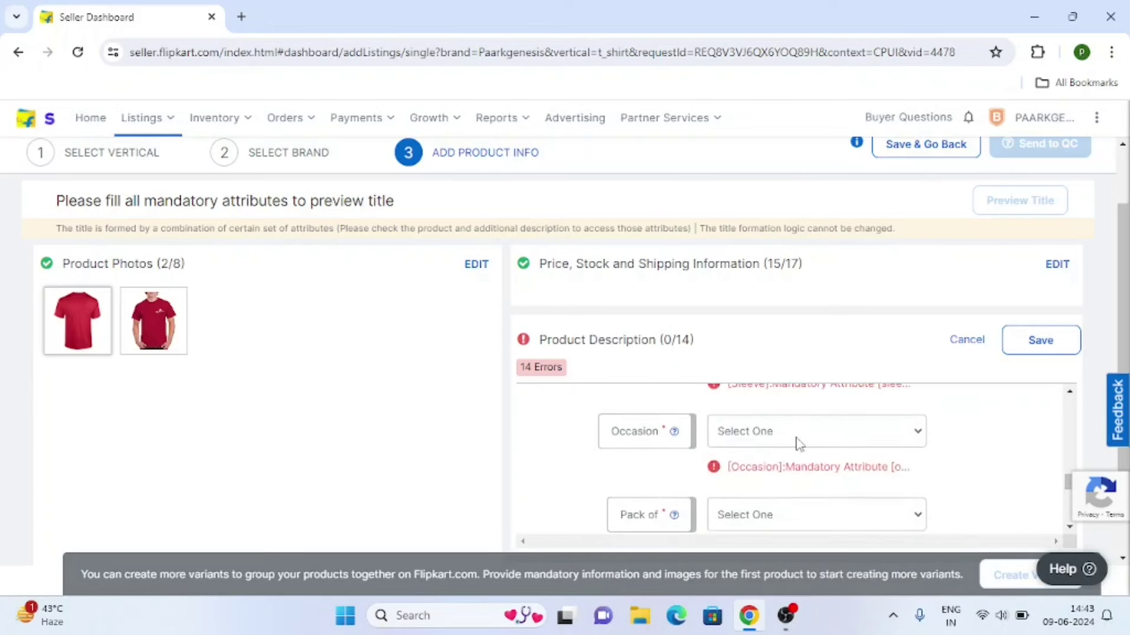
{"action": "left_click", "coordinate": [750, 438]}
{"action": "left_click", "coordinate": [746, 483]}
Set Pack of to 1 and the fabric care to Do Not Bleach.
{"action": "scroll", "coordinate": [788, 457], "scroll_direction": "down", "scroll_amount": 1}
{"action": "left_click", "coordinate": [743, 433]}
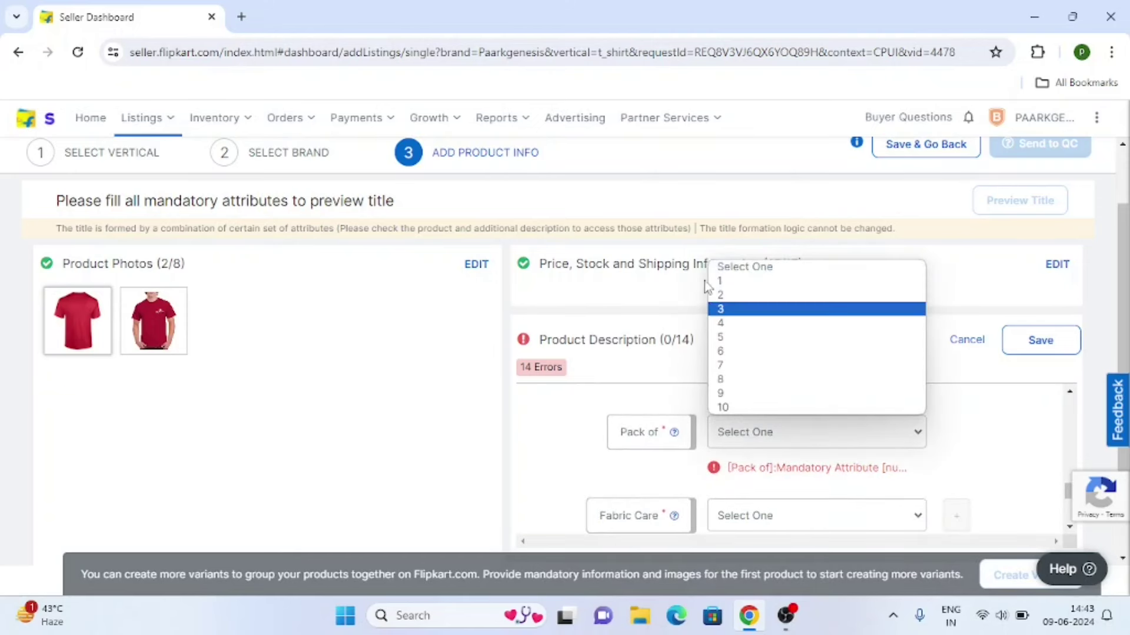
{"action": "left_click", "coordinate": [723, 282]}
{"action": "scroll", "coordinate": [675, 450], "scroll_direction": "down", "scroll_amount": 1}
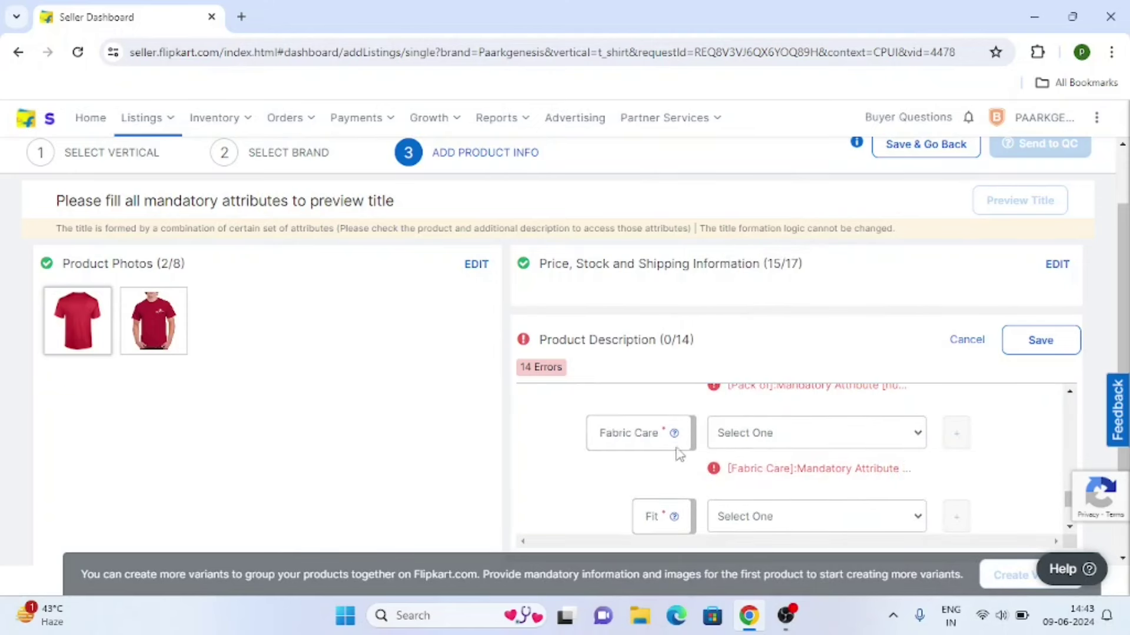
{"action": "left_click", "coordinate": [753, 435]}
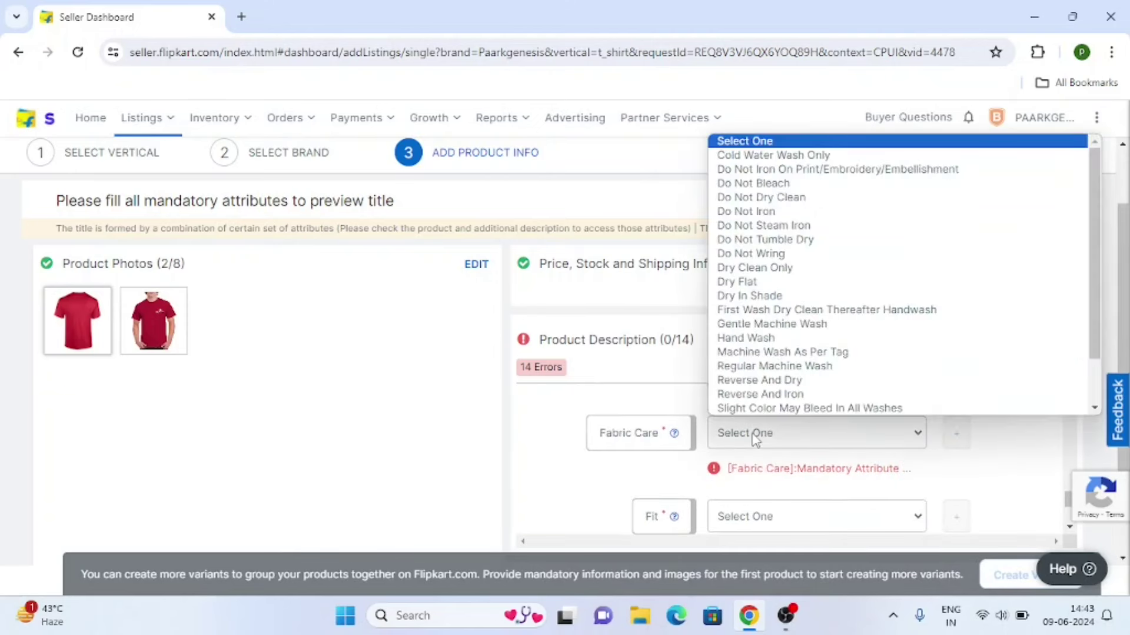
{"action": "left_click", "coordinate": [786, 183]}
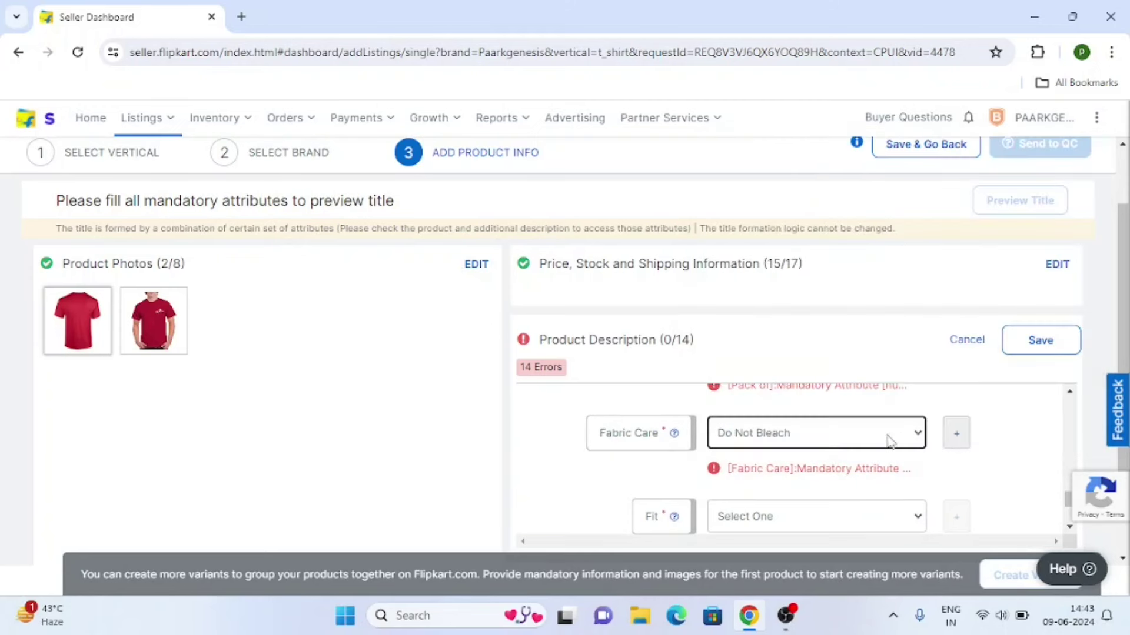
Set the fit to Slim and Suitable For to Western Wear, and save the Product Description section.
{"action": "scroll", "coordinate": [682, 442], "scroll_direction": "down", "scroll_amount": 1}
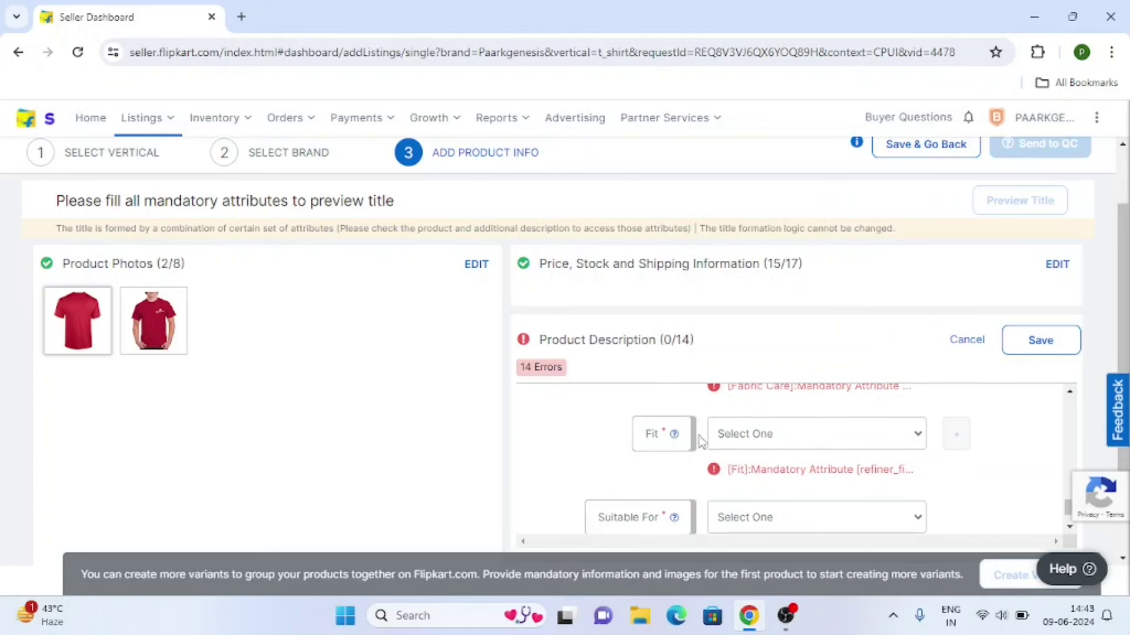
{"action": "left_click", "coordinate": [725, 440]}
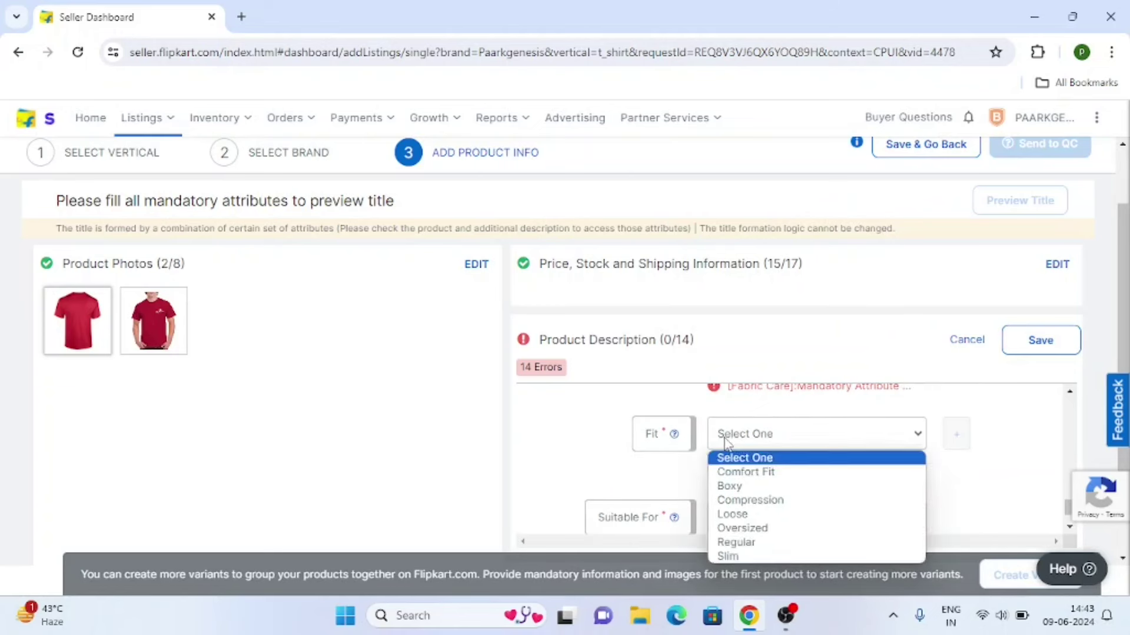
{"action": "left_click", "coordinate": [733, 556]}
{"action": "scroll", "coordinate": [651, 486], "scroll_direction": "down", "scroll_amount": 1}
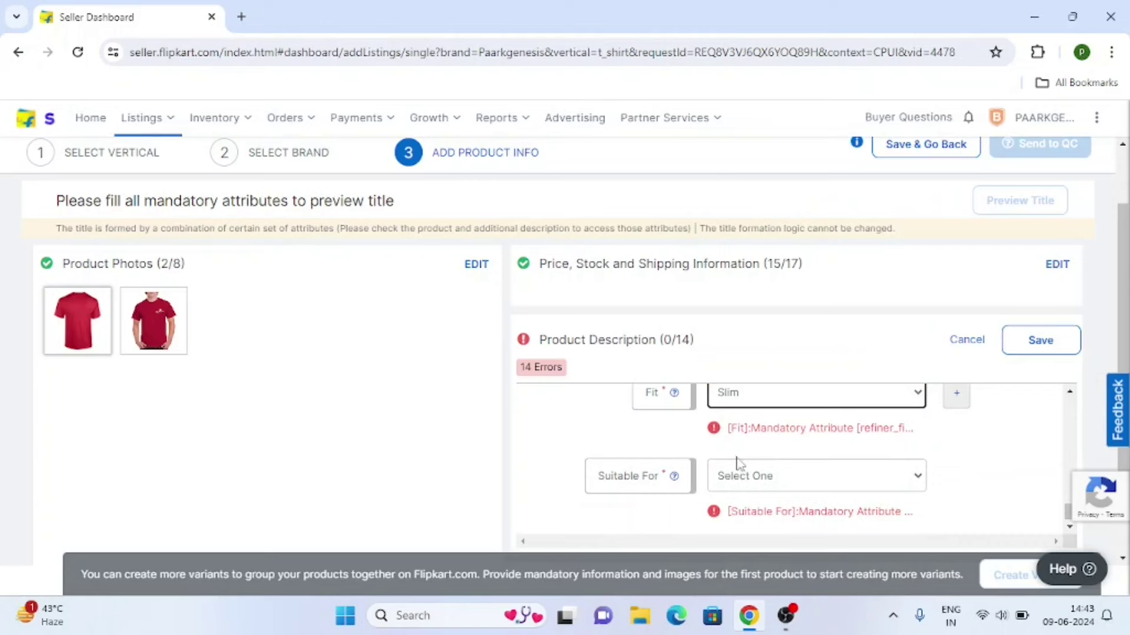
{"action": "left_click", "coordinate": [726, 481]}
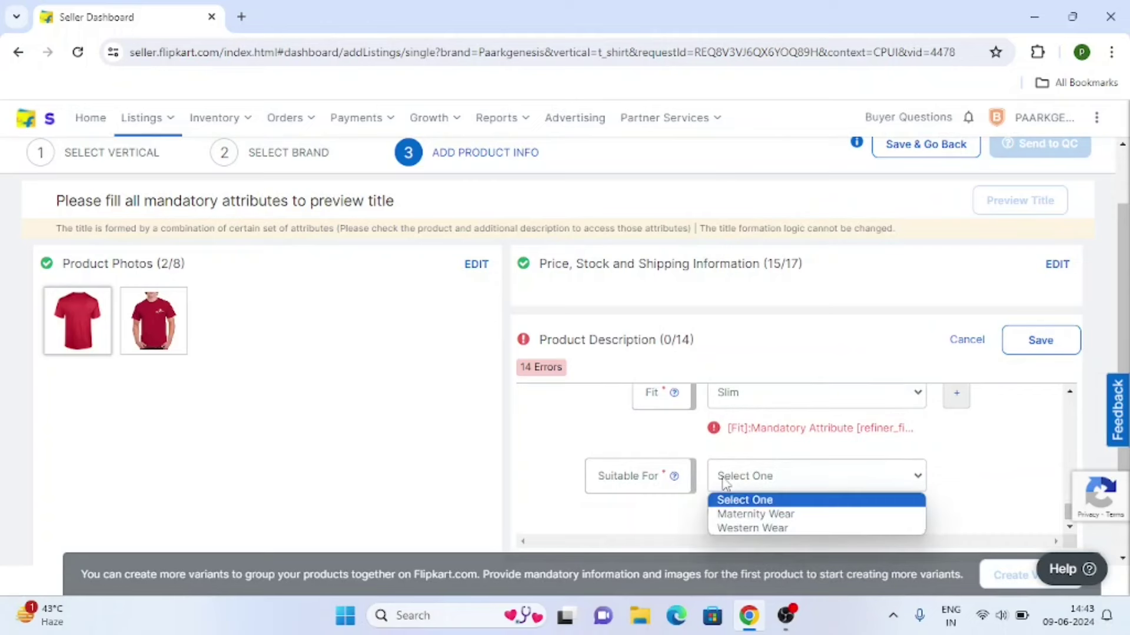
{"action": "left_click", "coordinate": [754, 528]}
{"action": "scroll", "coordinate": [726, 491], "scroll_direction": "down", "scroll_amount": 1}
{"action": "left_click", "coordinate": [1029, 272]}
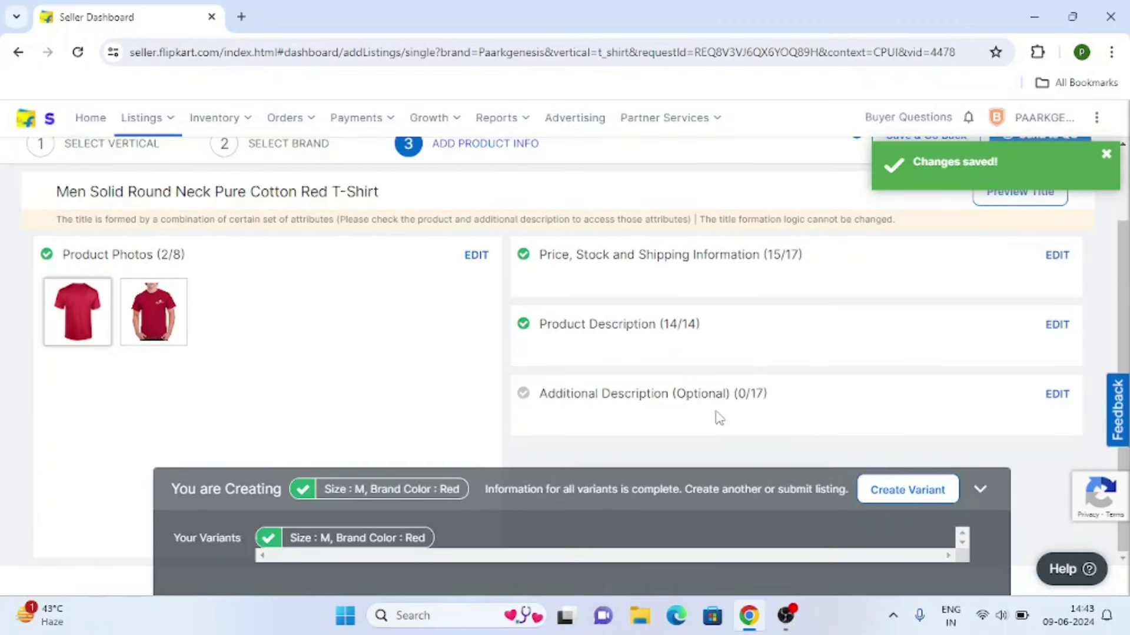
Collapse the variants overview and examine the optional Additional Description attributes, closing that section without entering anything.
{"action": "left_click", "coordinate": [980, 491]}
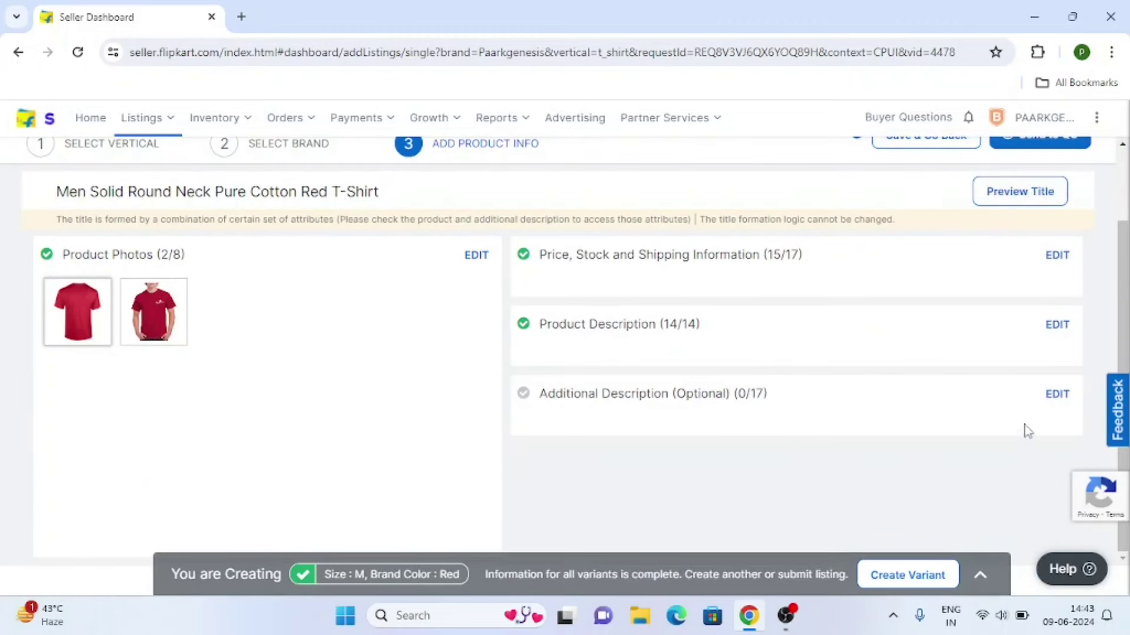
{"action": "left_click", "coordinate": [1057, 394]}
{"action": "scroll", "coordinate": [706, 438], "scroll_direction": "down", "scroll_amount": 1}
{"action": "scroll", "coordinate": [865, 356], "scroll_direction": "down", "scroll_amount": 2}
{"action": "scroll", "coordinate": [749, 380], "scroll_direction": "down", "scroll_amount": 2}
{"action": "scroll", "coordinate": [726, 386], "scroll_direction": "down", "scroll_amount": 1}
{"action": "scroll", "coordinate": [713, 383], "scroll_direction": "down", "scroll_amount": 1}
{"action": "scroll", "coordinate": [733, 404], "scroll_direction": "down", "scroll_amount": 1}
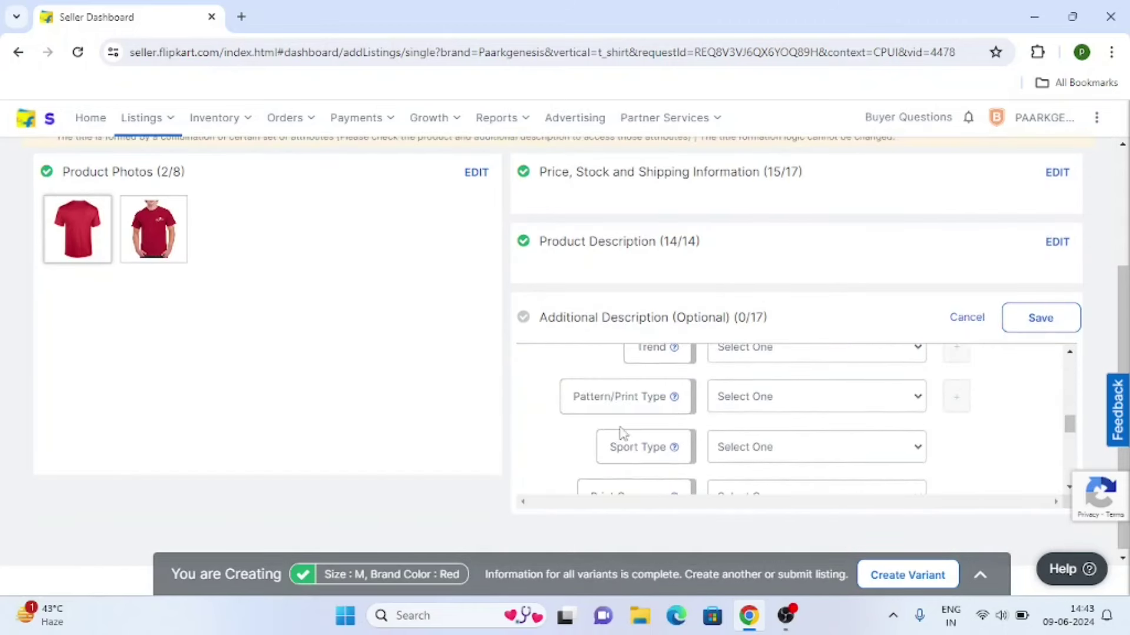
{"action": "scroll", "coordinate": [651, 443], "scroll_direction": "up", "scroll_amount": 5}
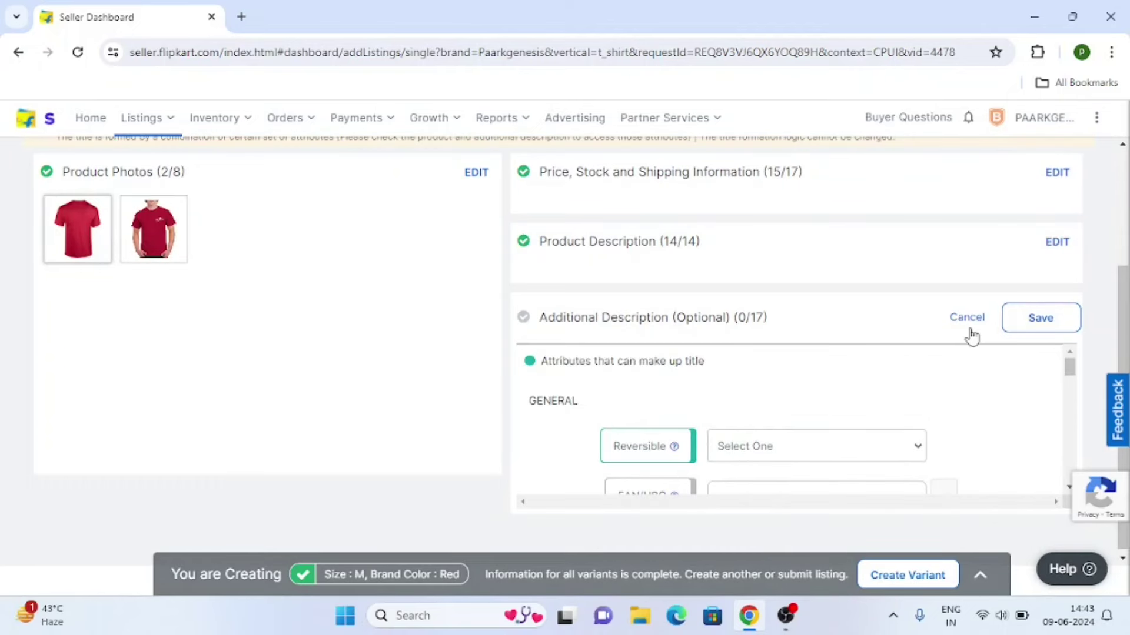
{"action": "left_click", "coordinate": [967, 320]}
Submit the finished T-shirt listing for quality check and review its entry among the single listings in progress.
{"action": "scroll", "coordinate": [585, 394], "scroll_direction": "up", "scroll_amount": 3}
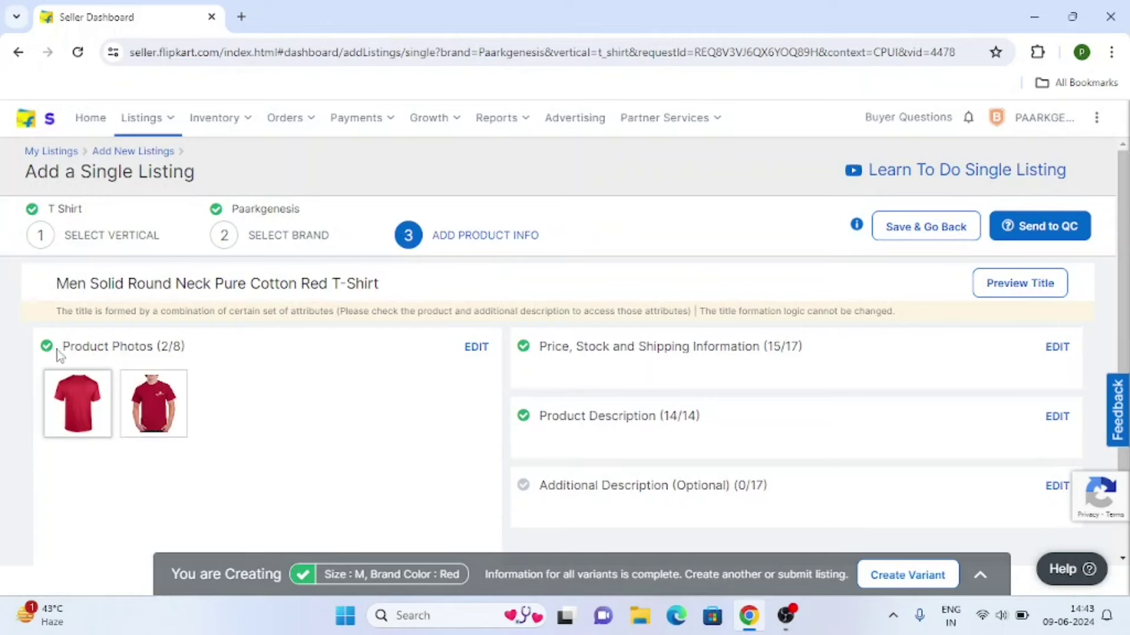
{"action": "left_click", "coordinate": [1029, 230]}
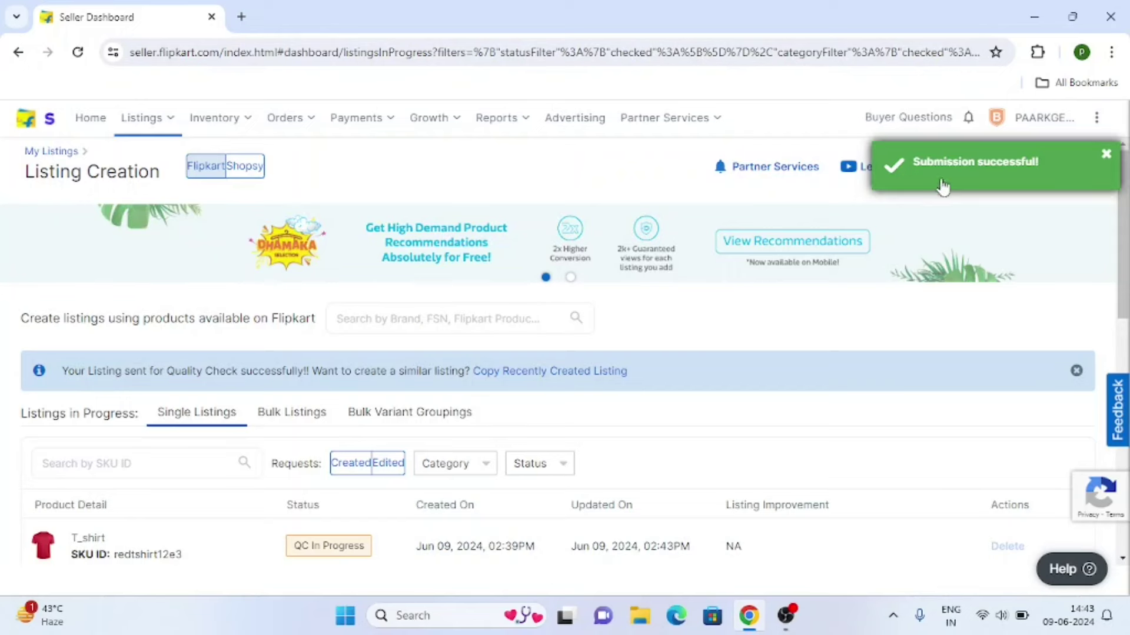
{"action": "scroll", "coordinate": [622, 379], "scroll_direction": "down", "scroll_amount": 1}
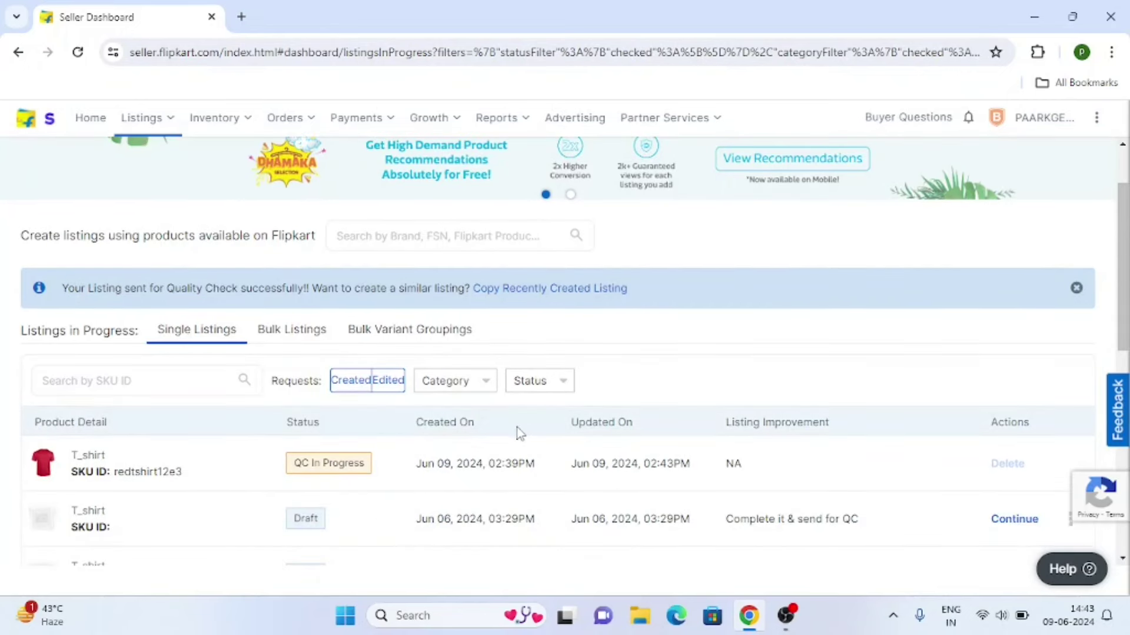
{"action": "scroll", "coordinate": [500, 432], "scroll_direction": "up", "scroll_amount": 1}
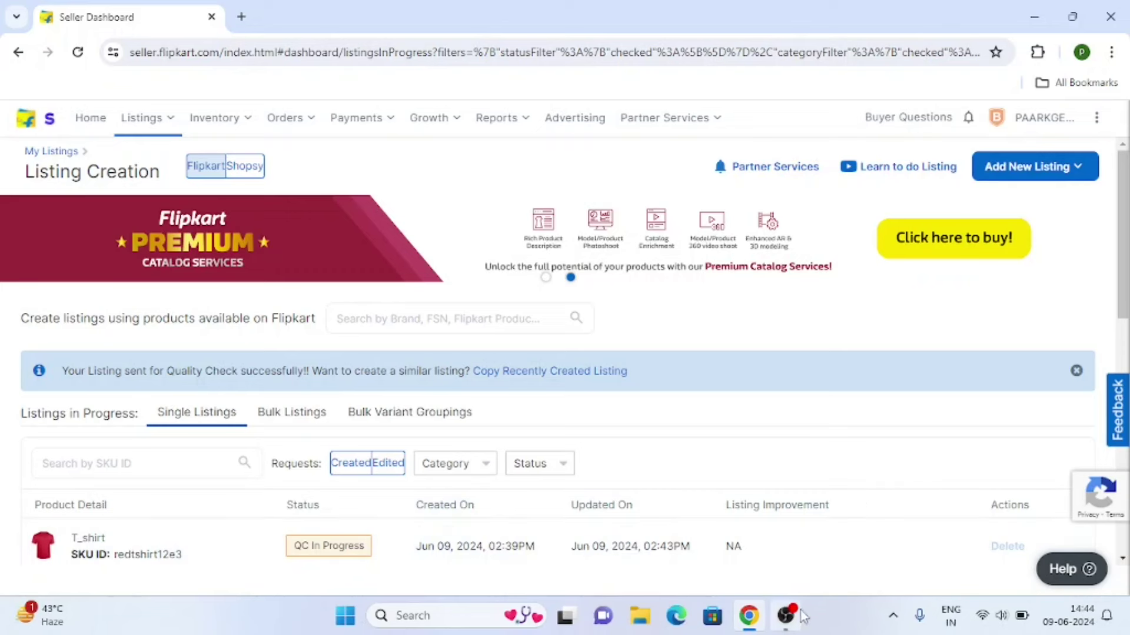
{"action": "mouse_move", "coordinate": [785, 615]}
{"action": "left_click", "coordinate": [792, 555]}
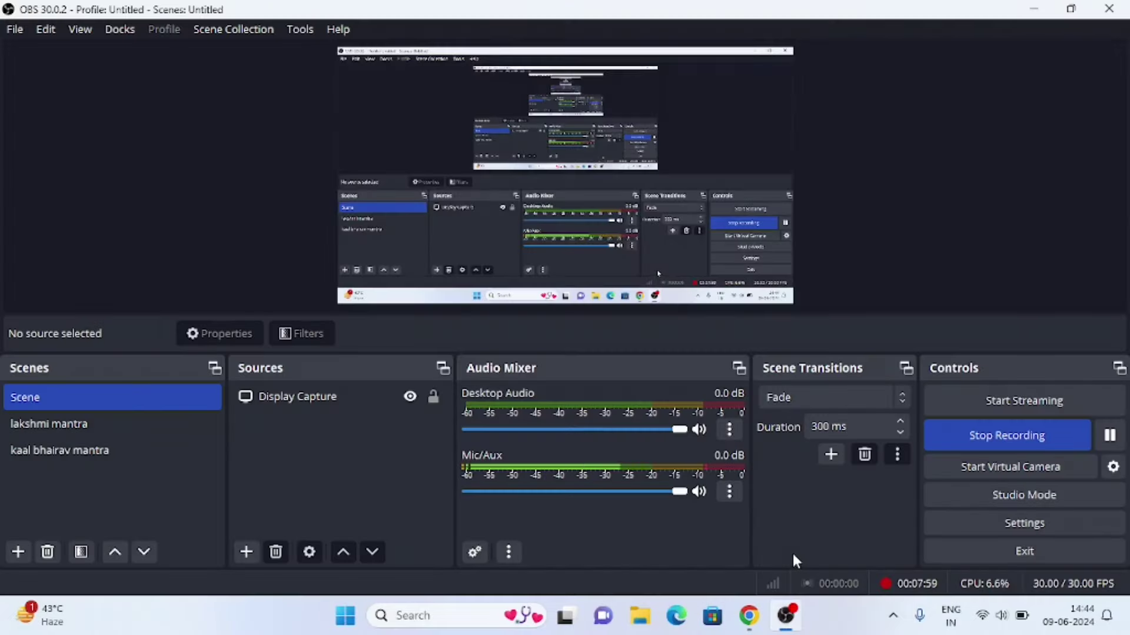